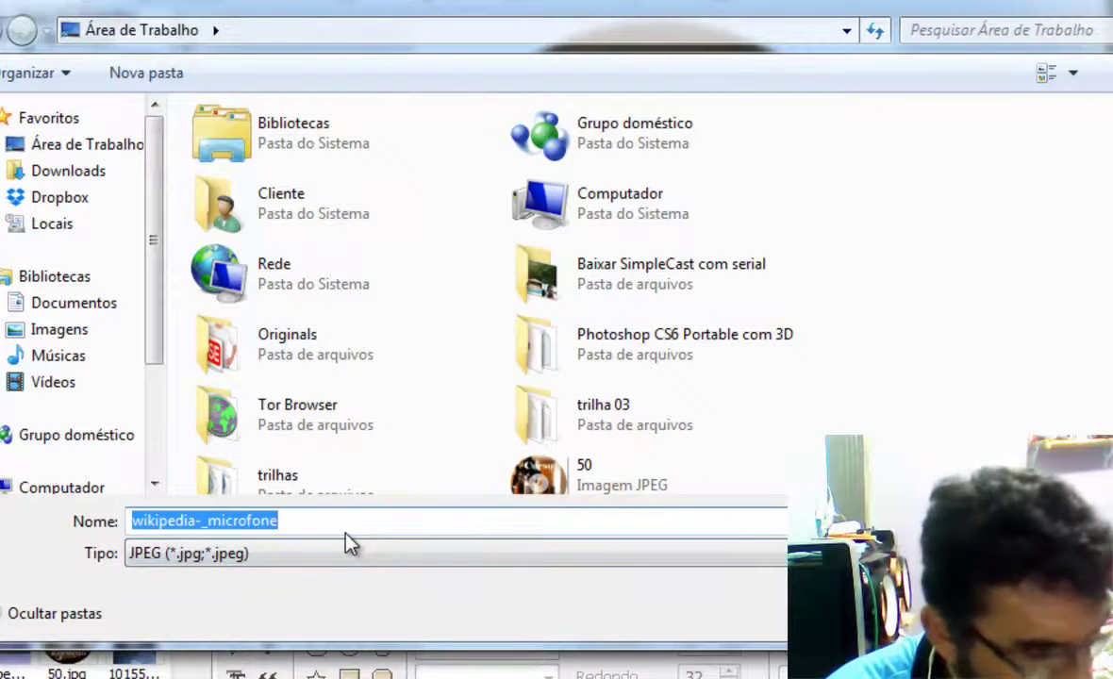
Step: Save the image to the desktop as a JPEG named "estudio gravação"
type("estudio gravação")
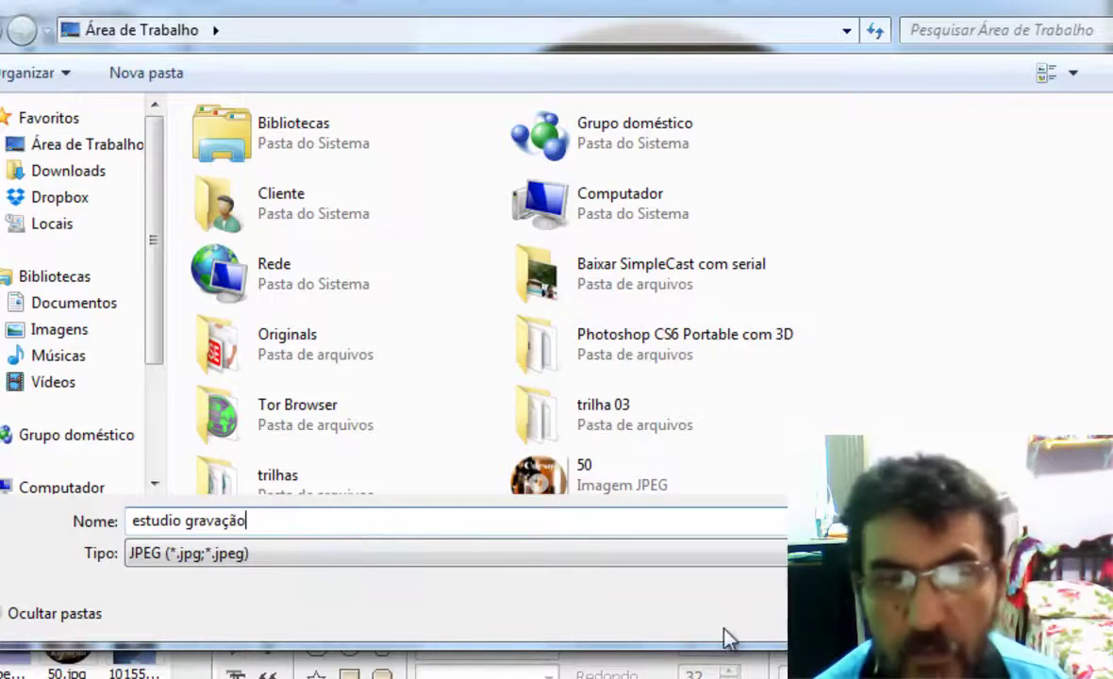
key("Return")
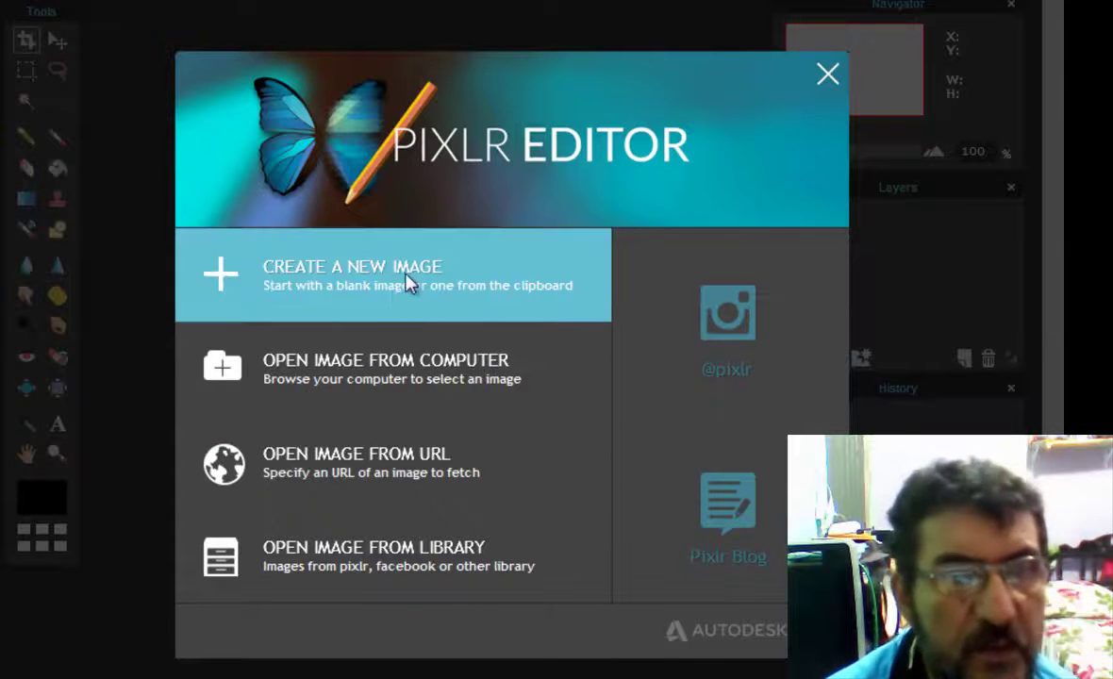
Step: Open the "estudio gravação" JPEG from the desktop in Pixlr Editor
left_click(333, 371)
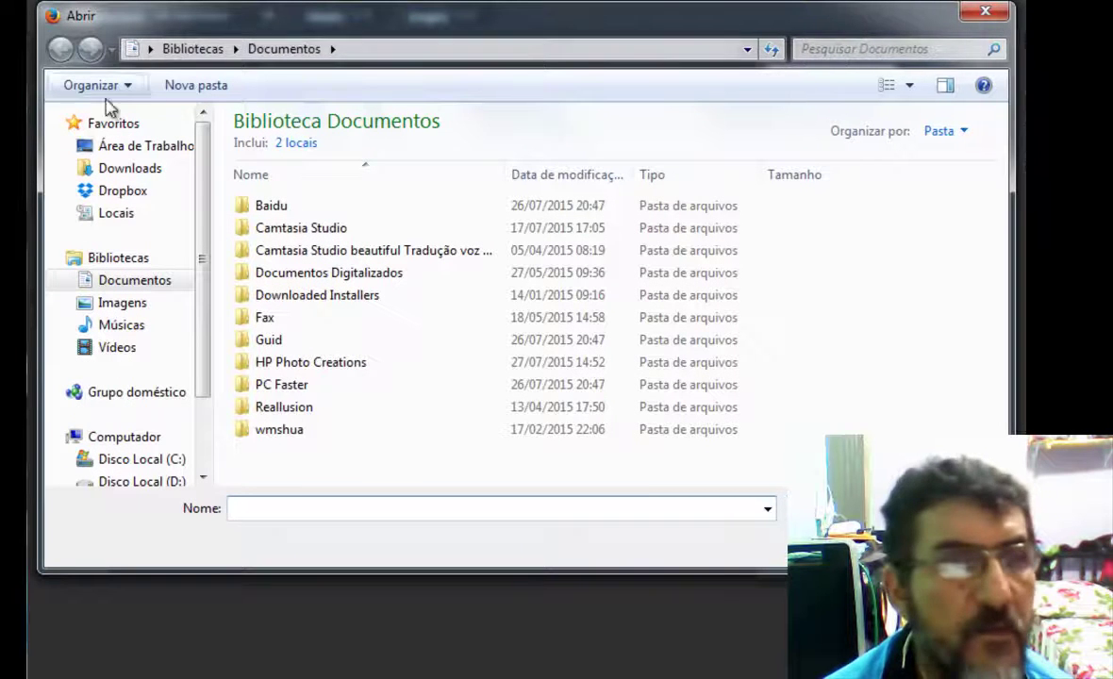
left_click(140, 154)
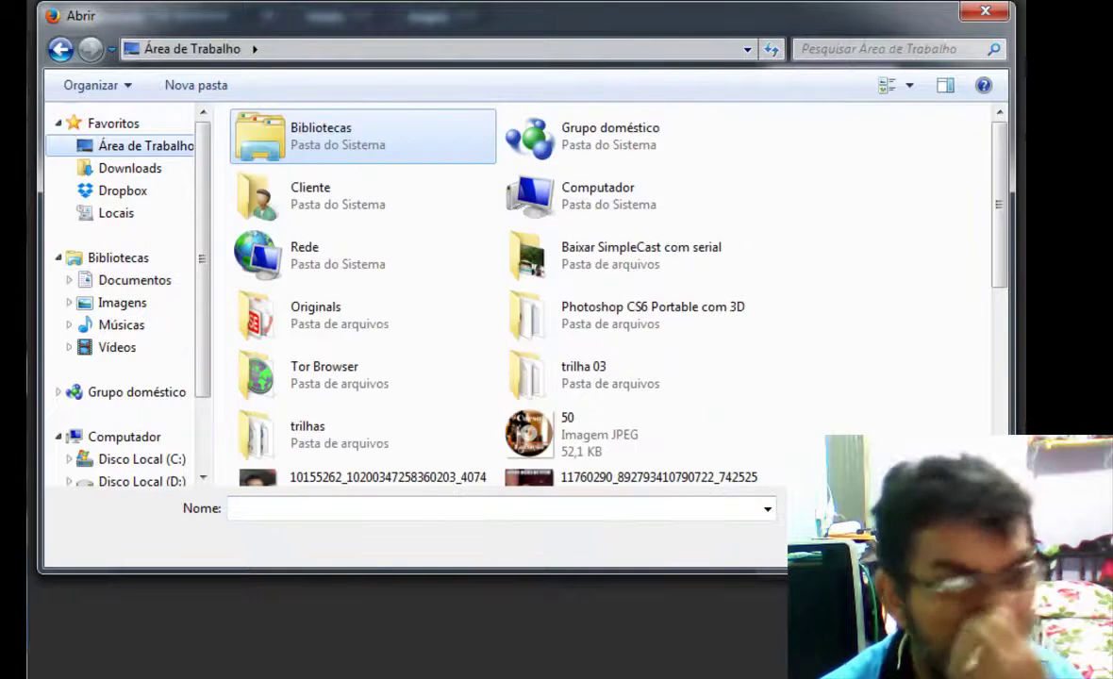
mouse_move(1002, 174)
left_mouse_down()
mouse_move(1001, 226)
mouse_move(1006, 183)
left_mouse_up()
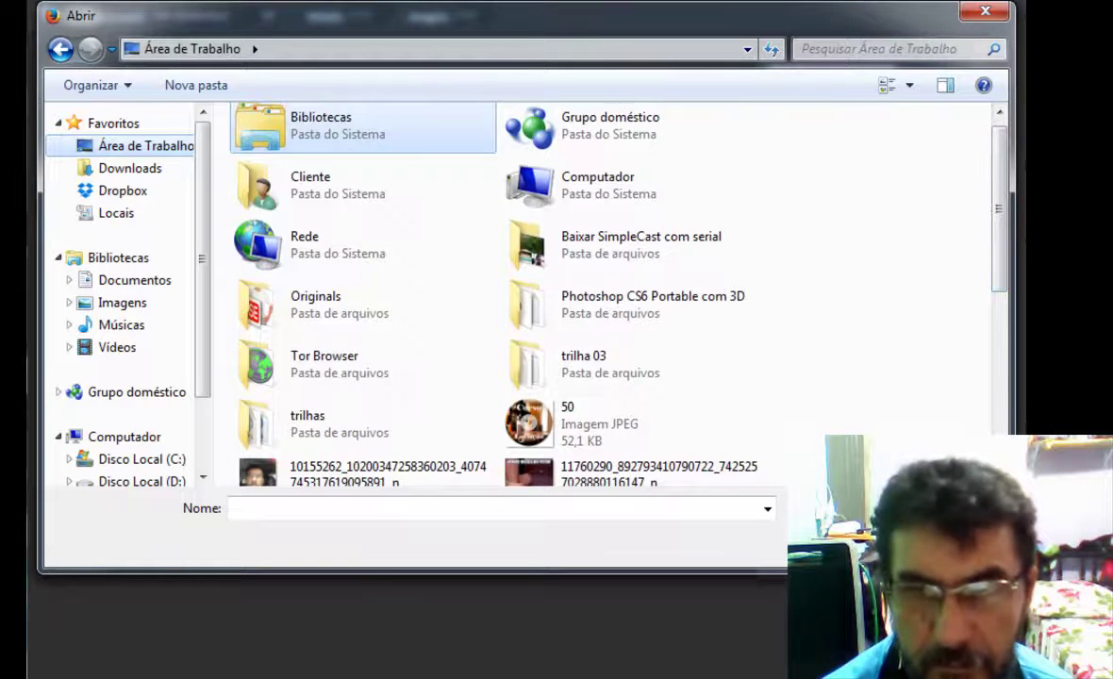
left_click_drag(997, 209, 986, 357)
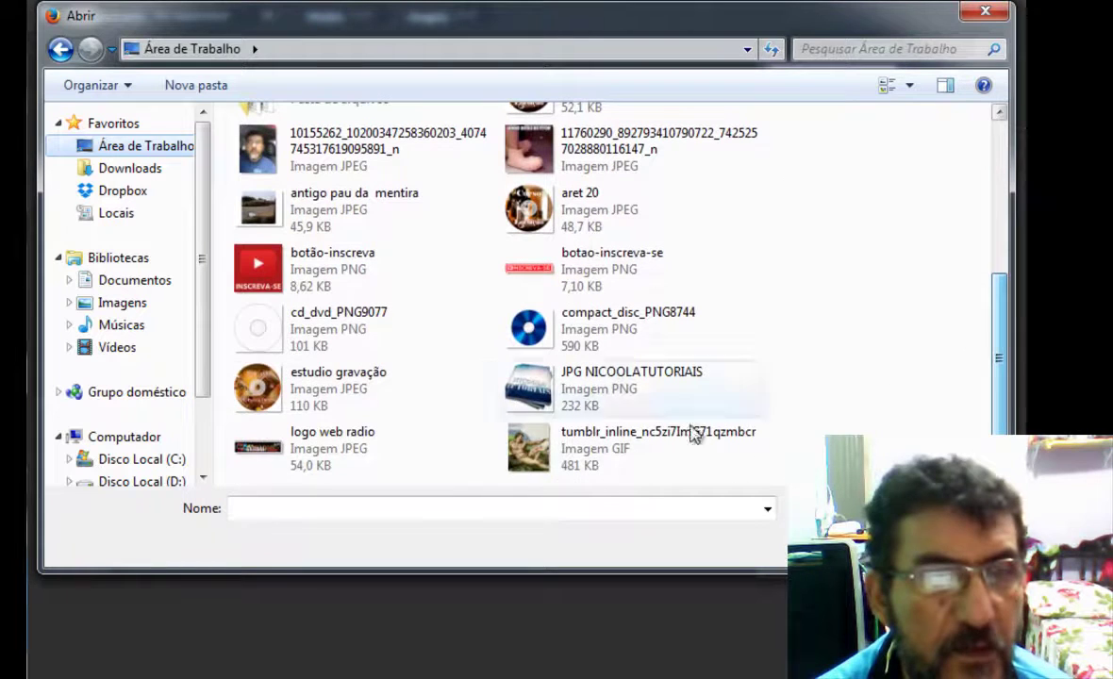
left_click(298, 389)
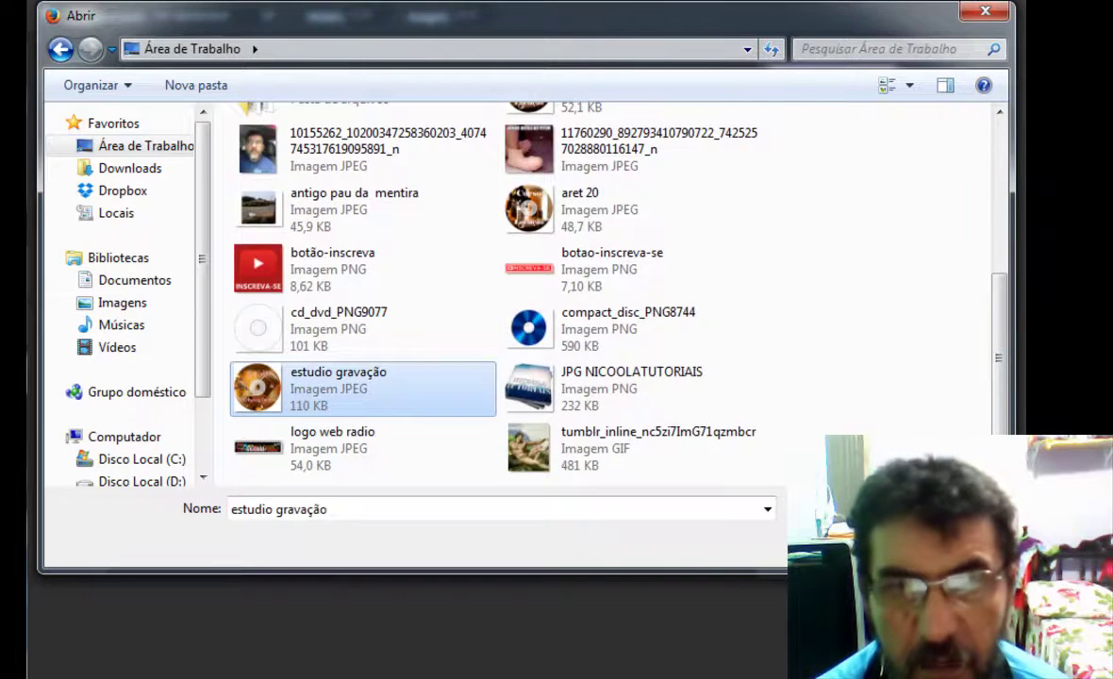
key("Return")
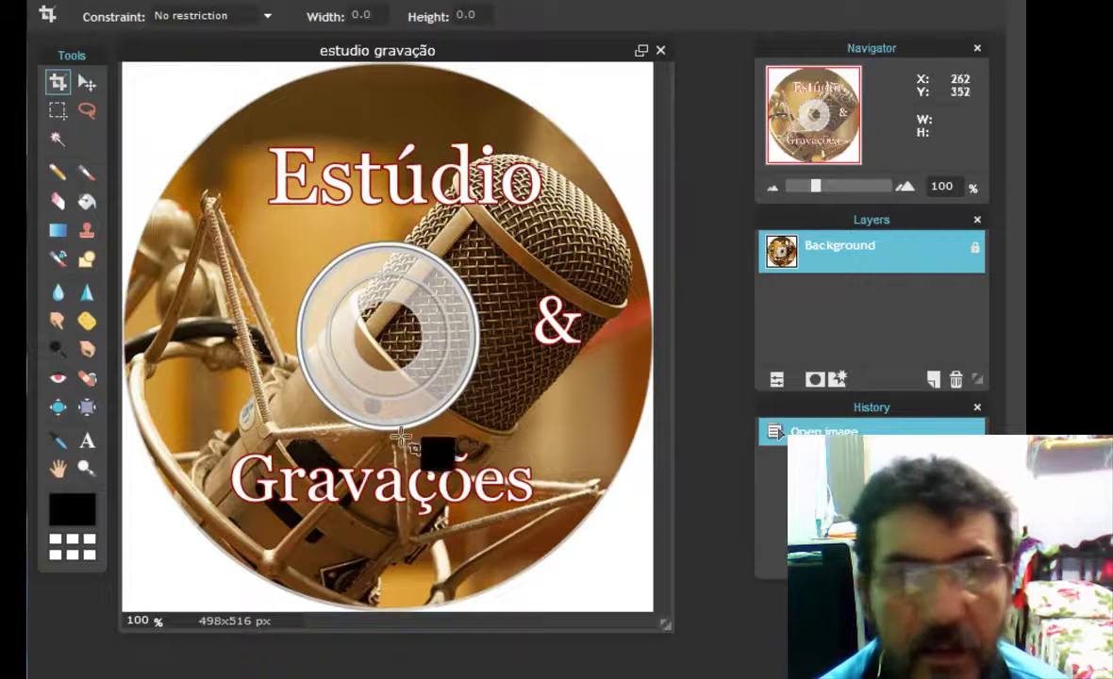
Step: Unlock the Background layer and clear the four white corners around the disc using the Wand tool with tolerance 21
double_click(975, 253)
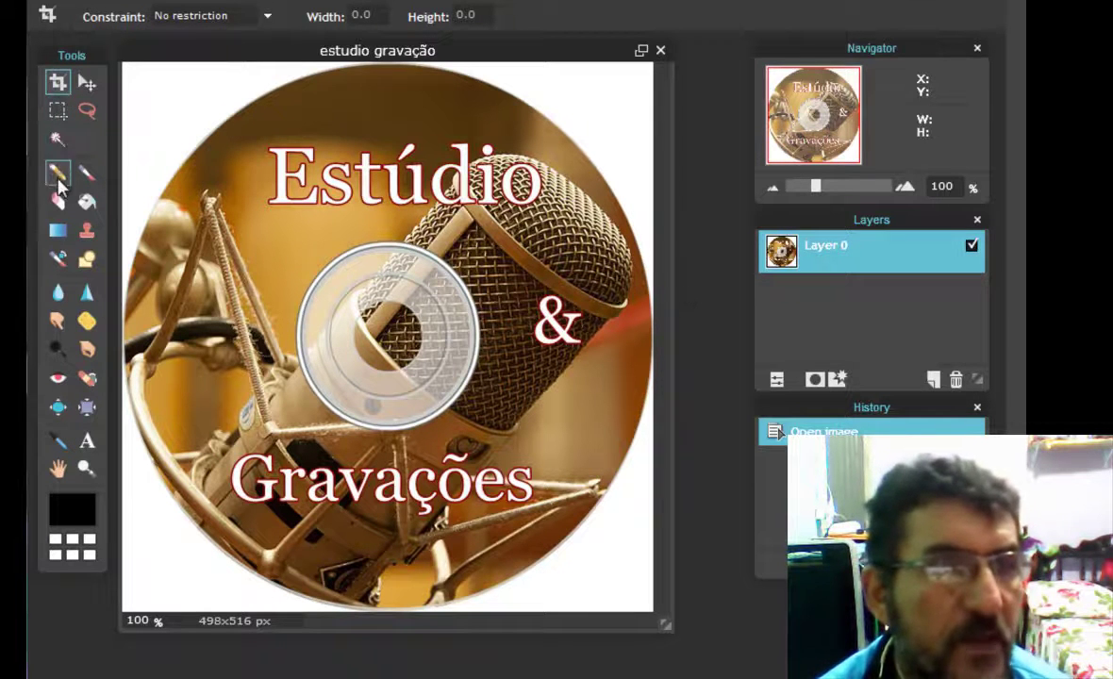
left_click(57, 142)
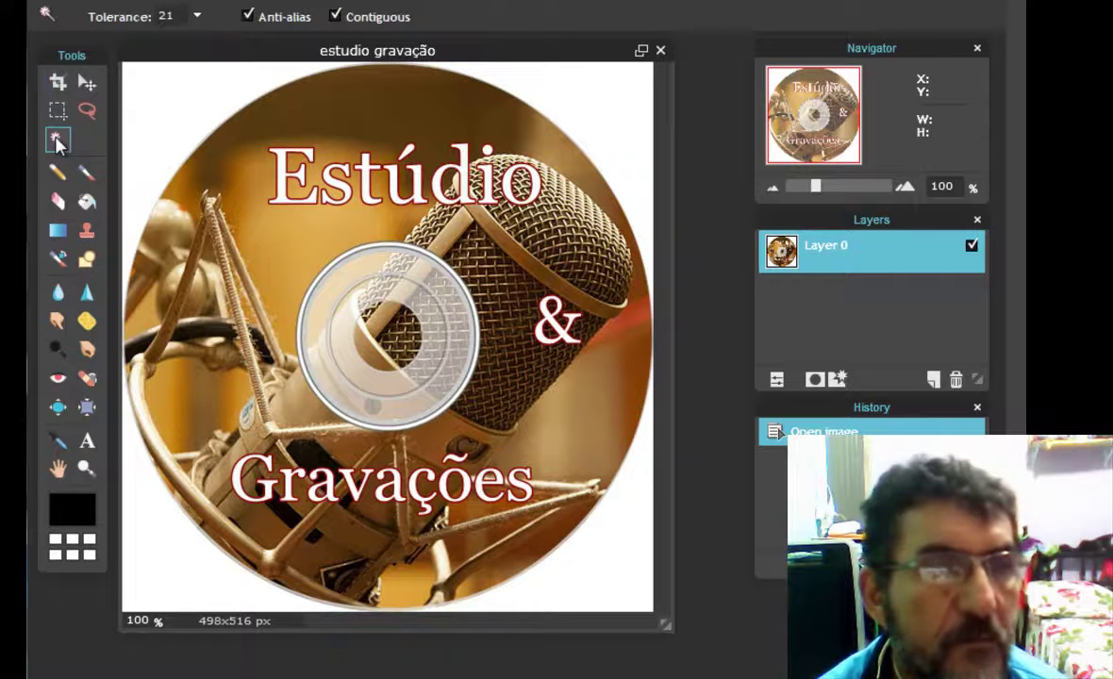
left_click(143, 101)
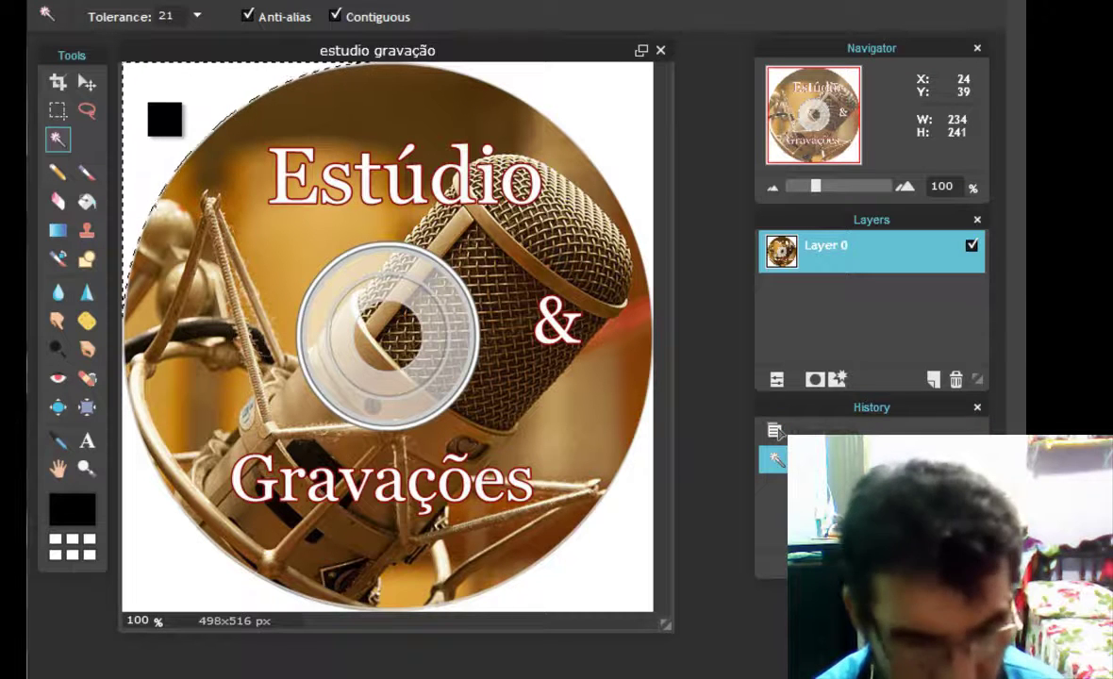
key("Delete")
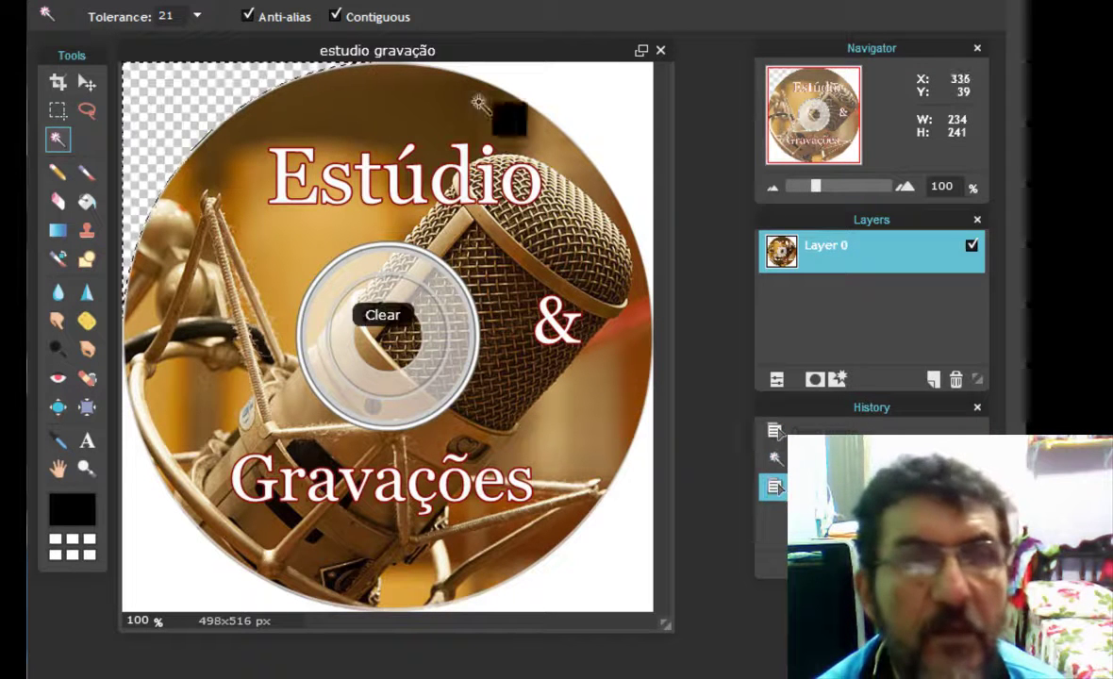
left_click(598, 101)
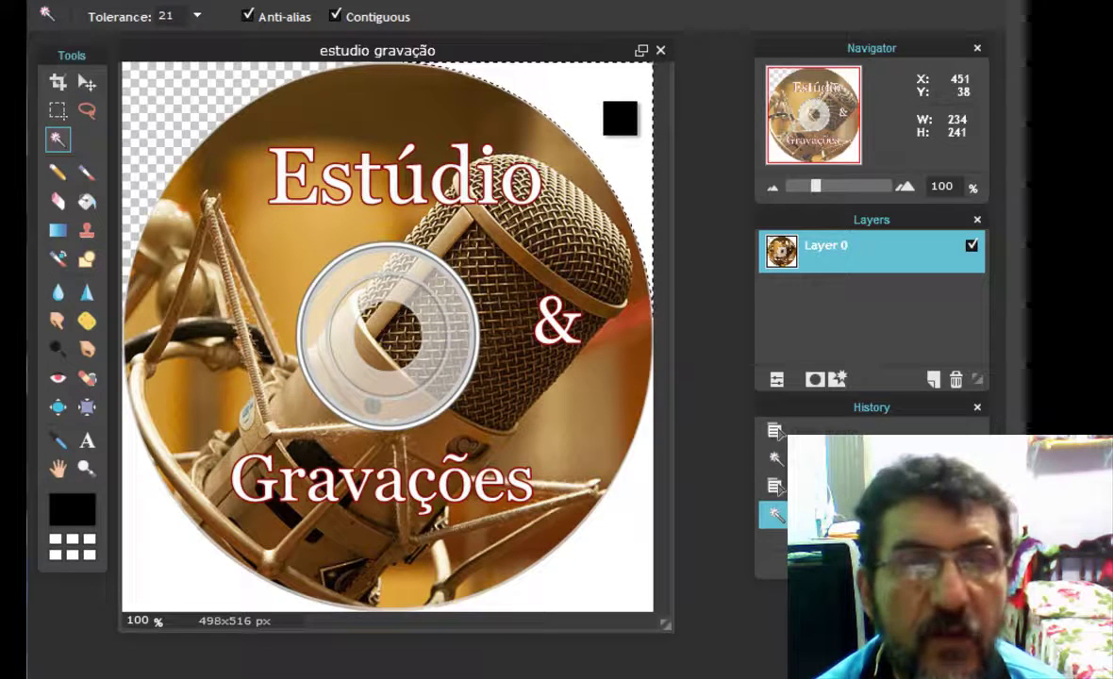
key("Delete")
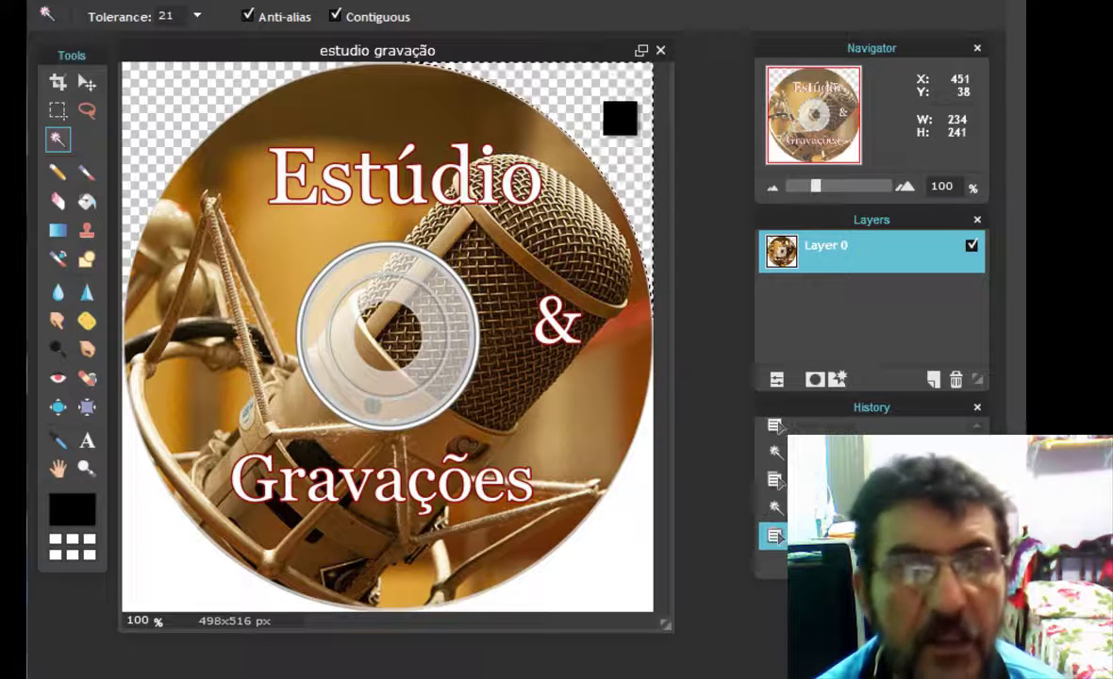
left_click(148, 574)
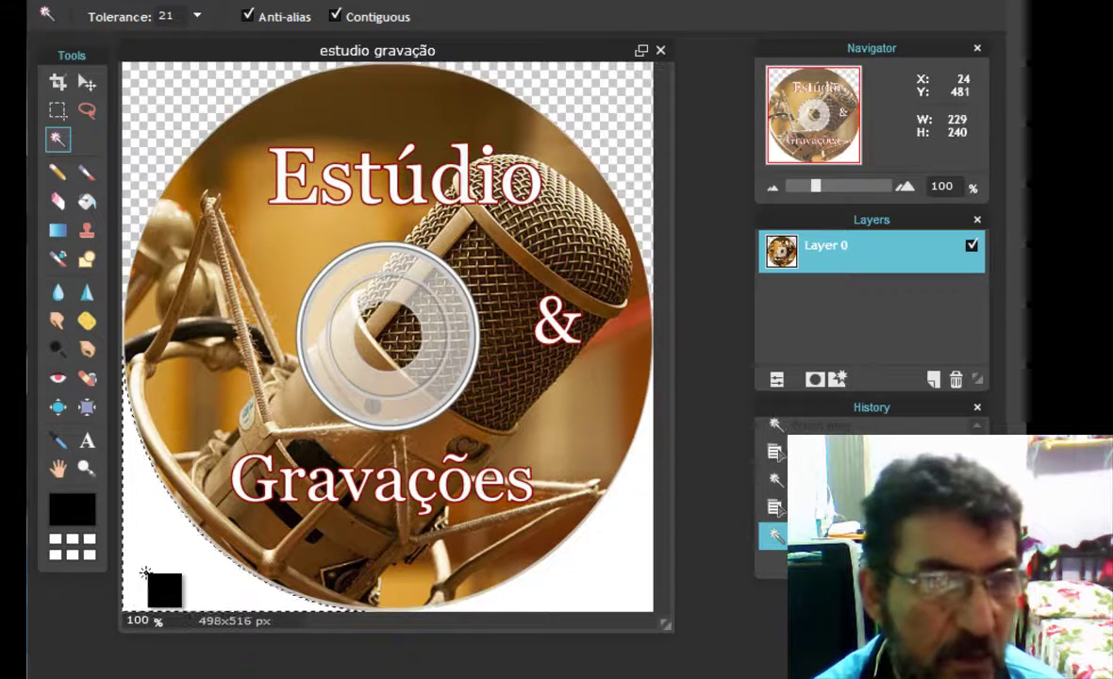
key("Delete")
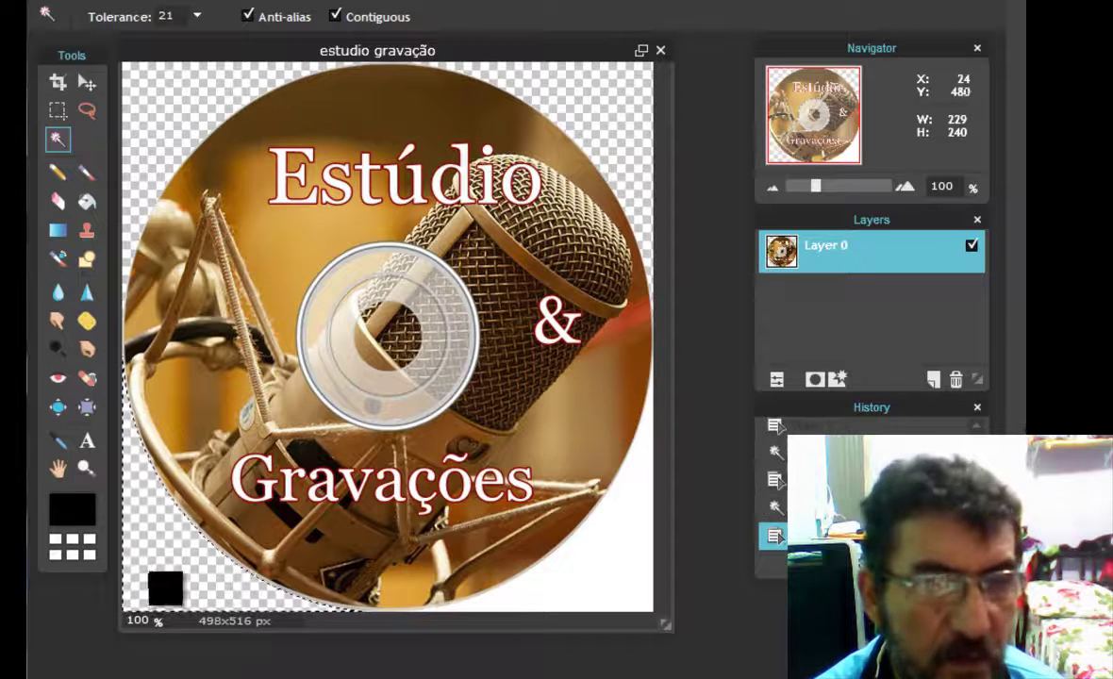
left_click(615, 558)
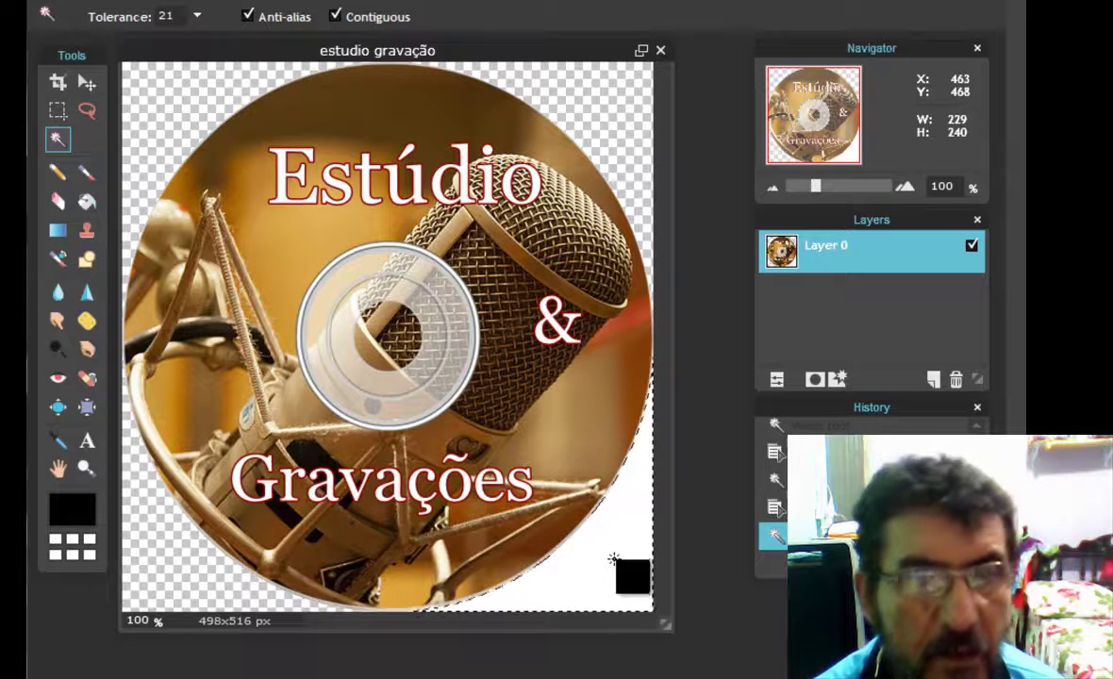
key("Delete")
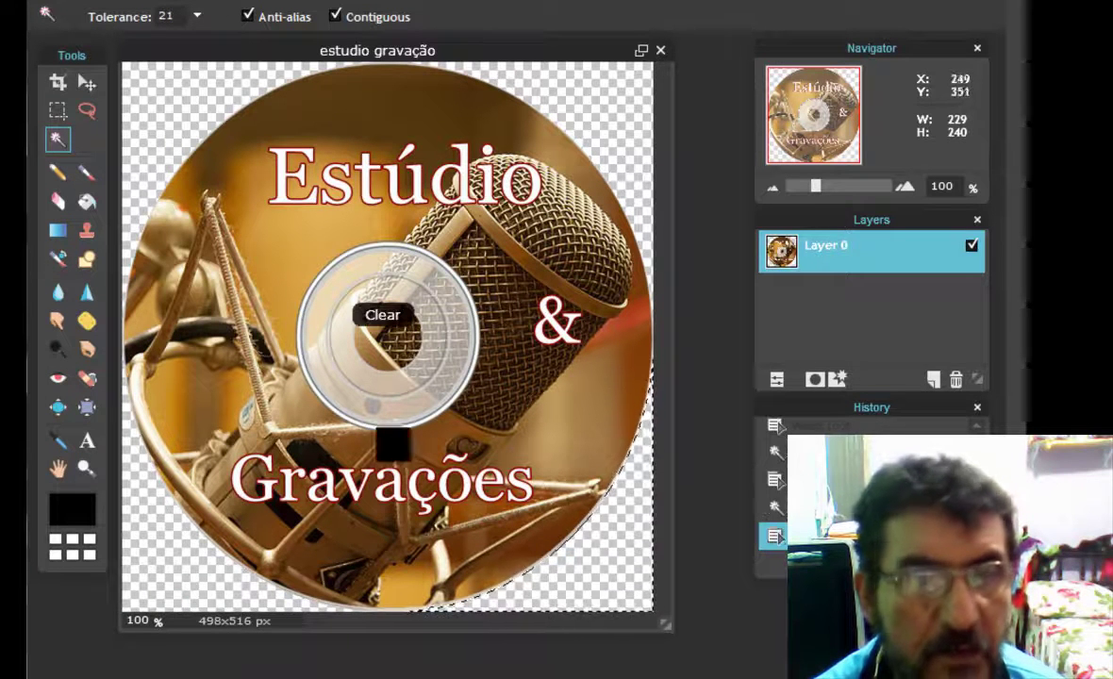
Step: Try to select the hole at the disc's centre with the Wand tool
left_click(358, 307)
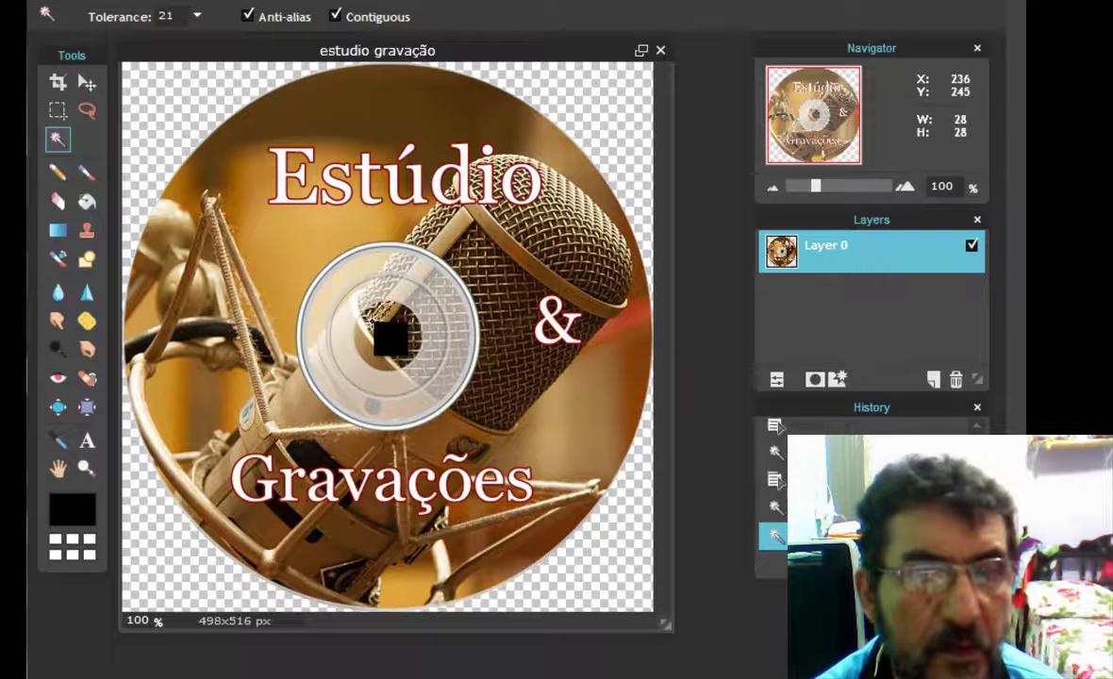
left_click(382, 337)
left_click(381, 356)
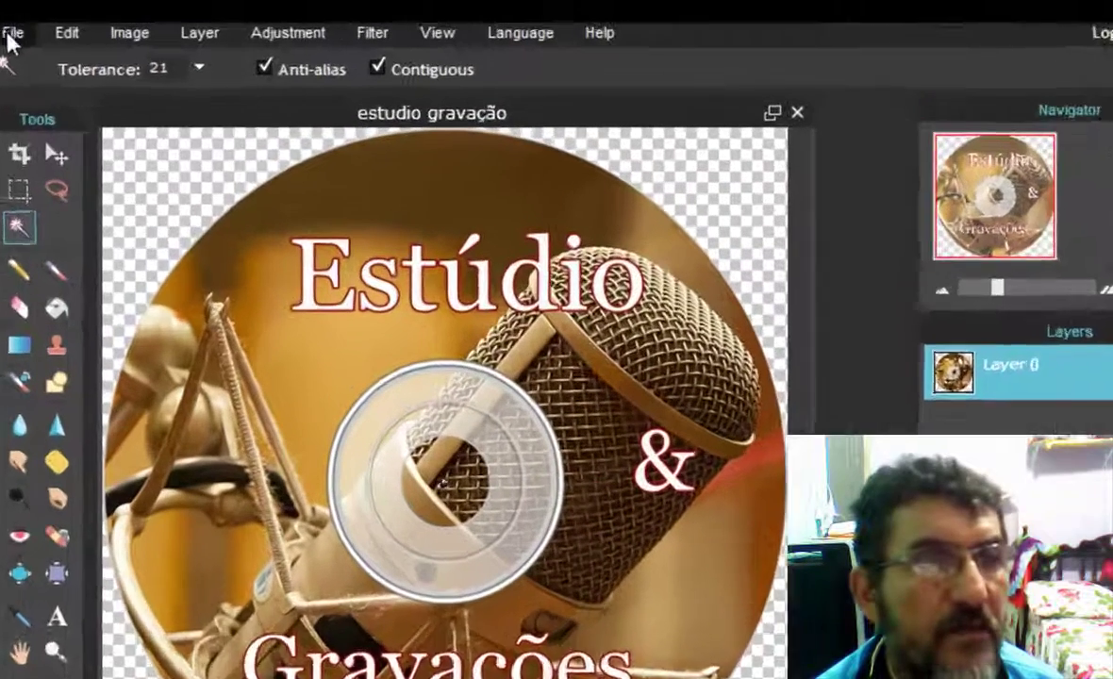
Step: Save the image to the desktop in PNG (Transparent, full quality) format, named "estudio gravação 30"
left_click(56, 0)
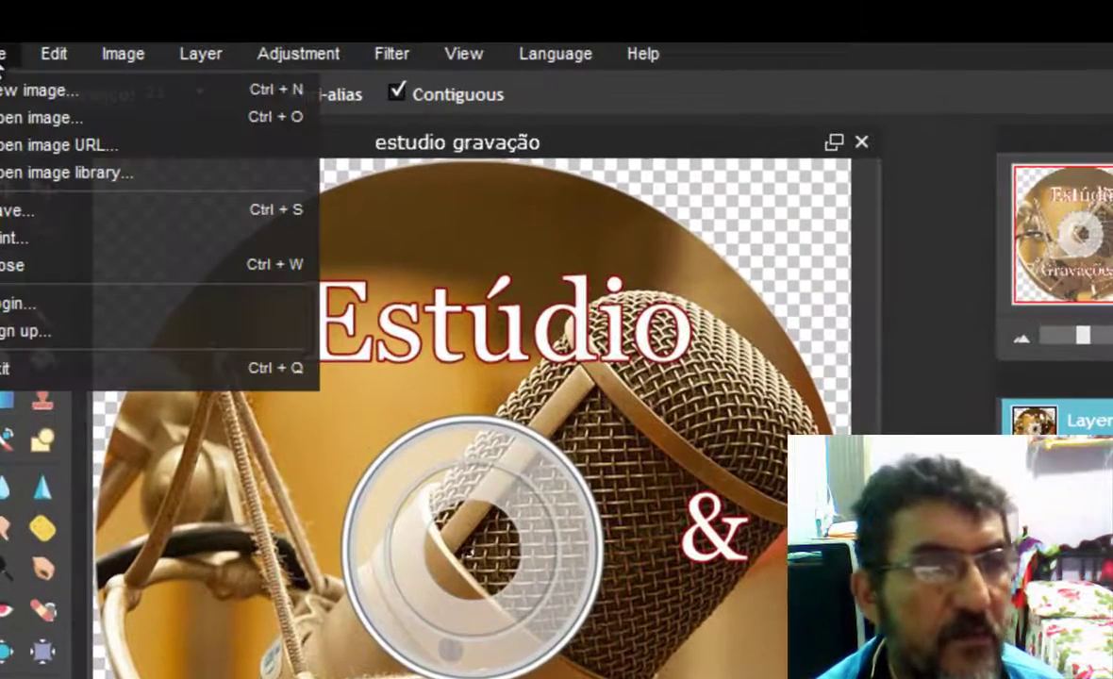
left_click(21, 210)
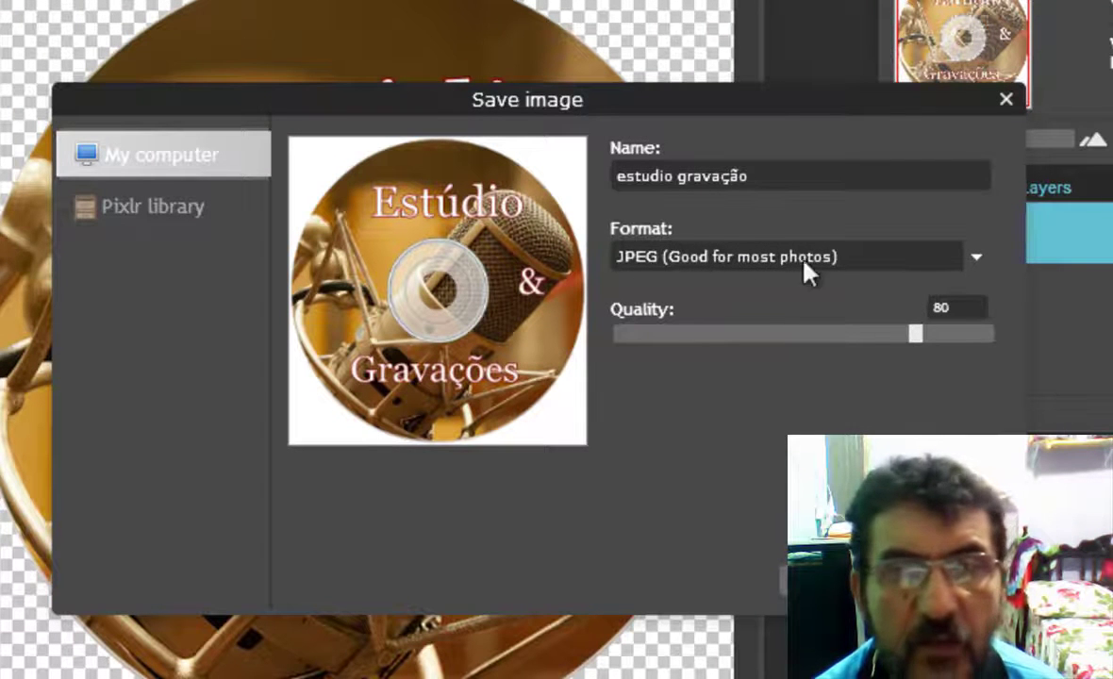
left_click(978, 256)
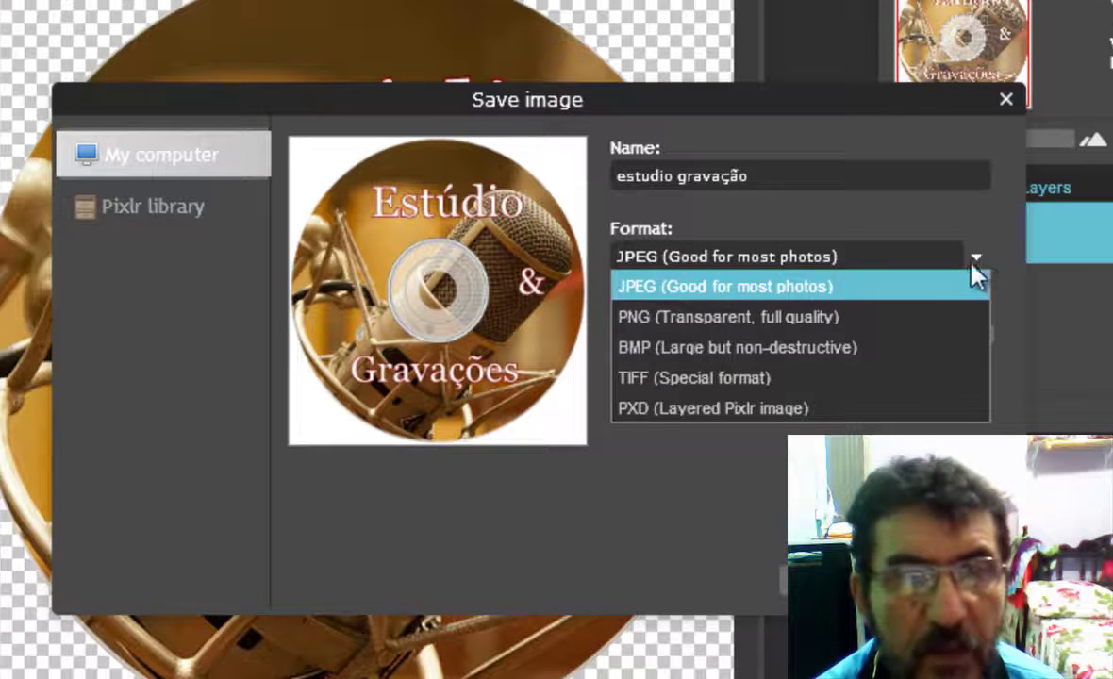
left_click(852, 325)
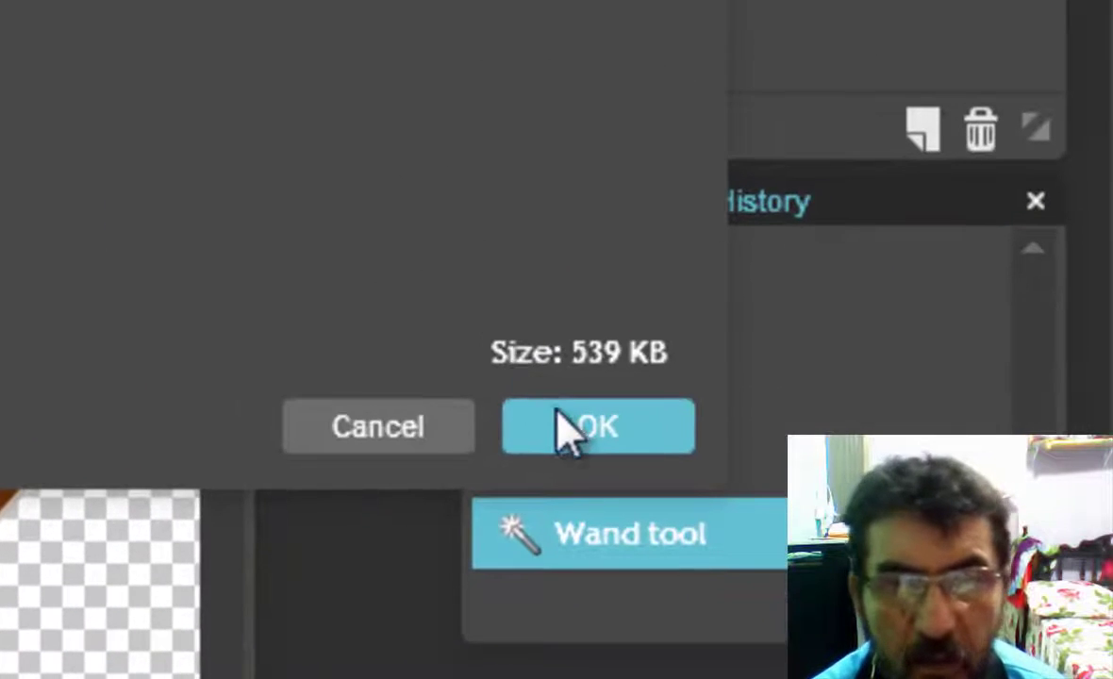
left_click(570, 439)
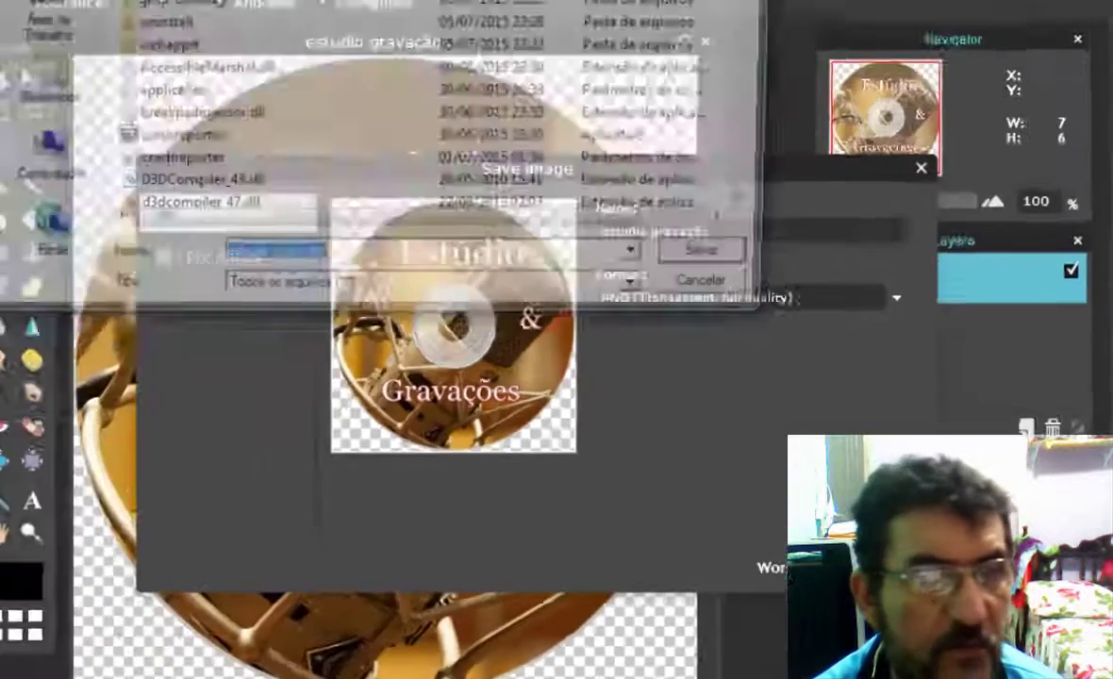
left_click(107, 59)
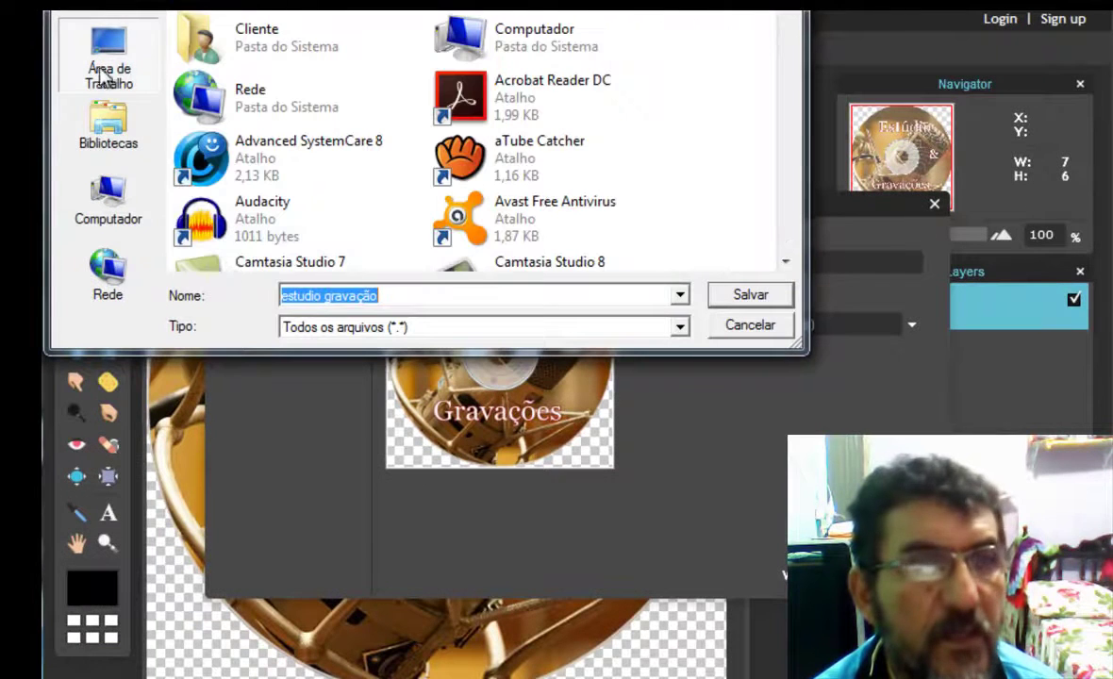
left_click(424, 298)
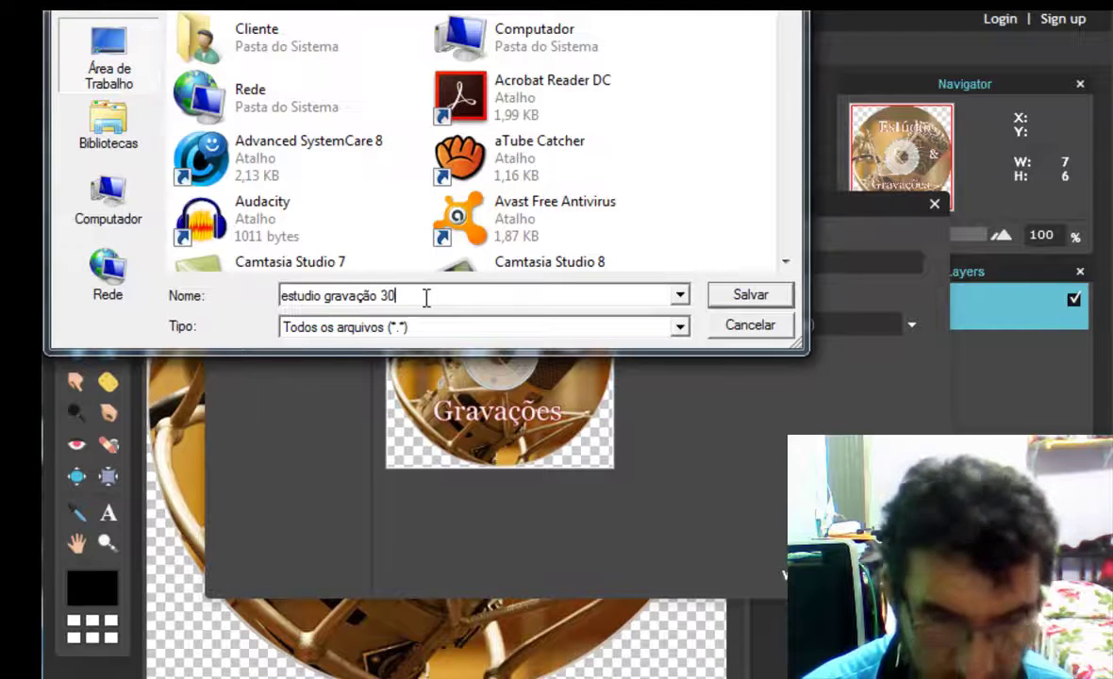
left_click(747, 296)
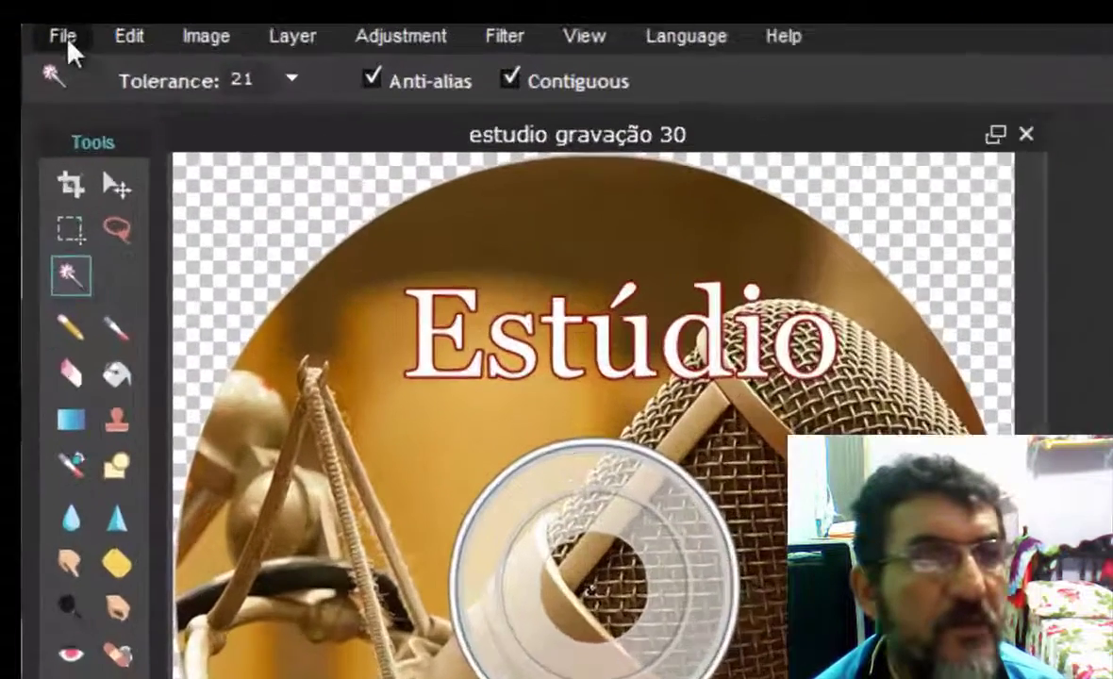
left_click(14, 24)
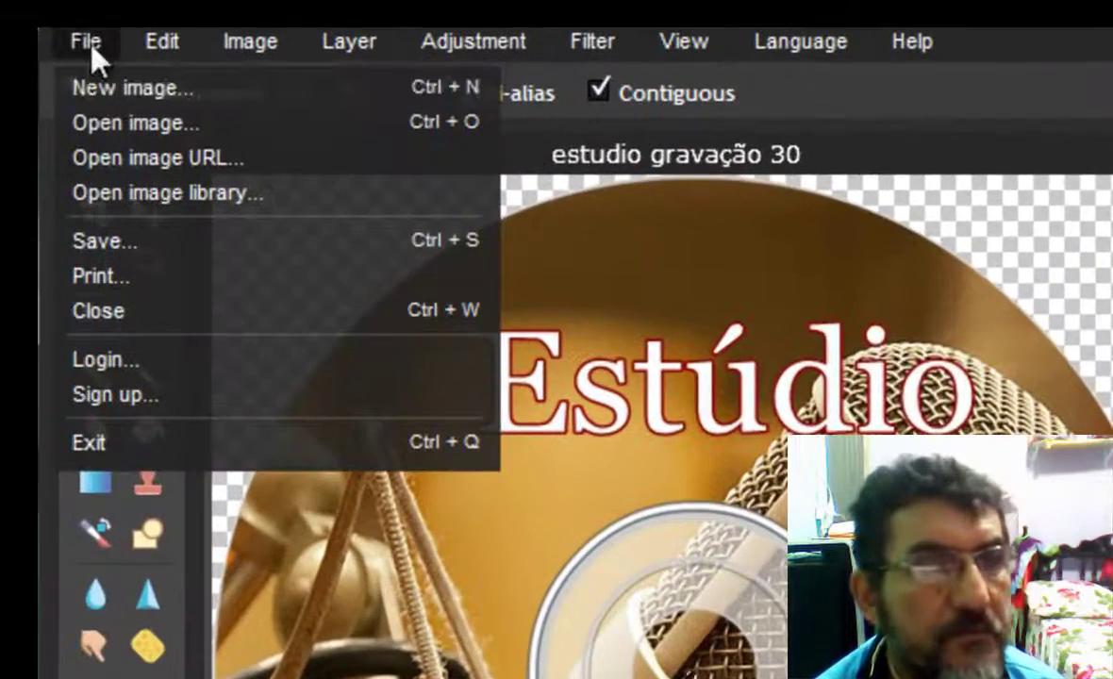
left_click(102, 90)
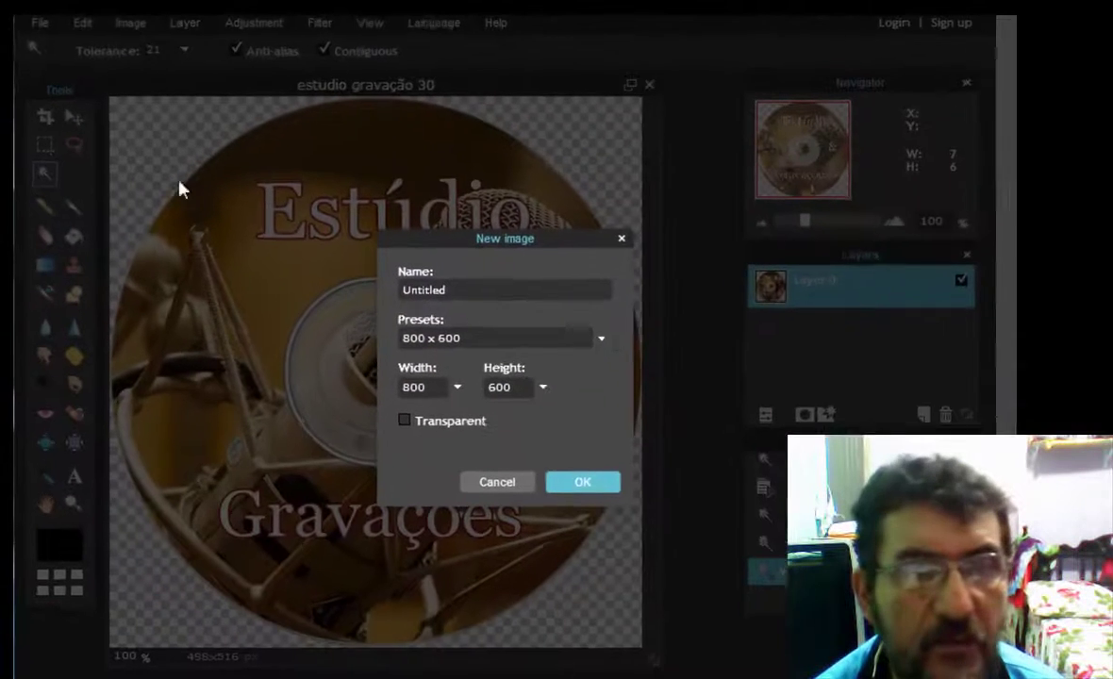
left_click(603, 233)
left_click(37, 22)
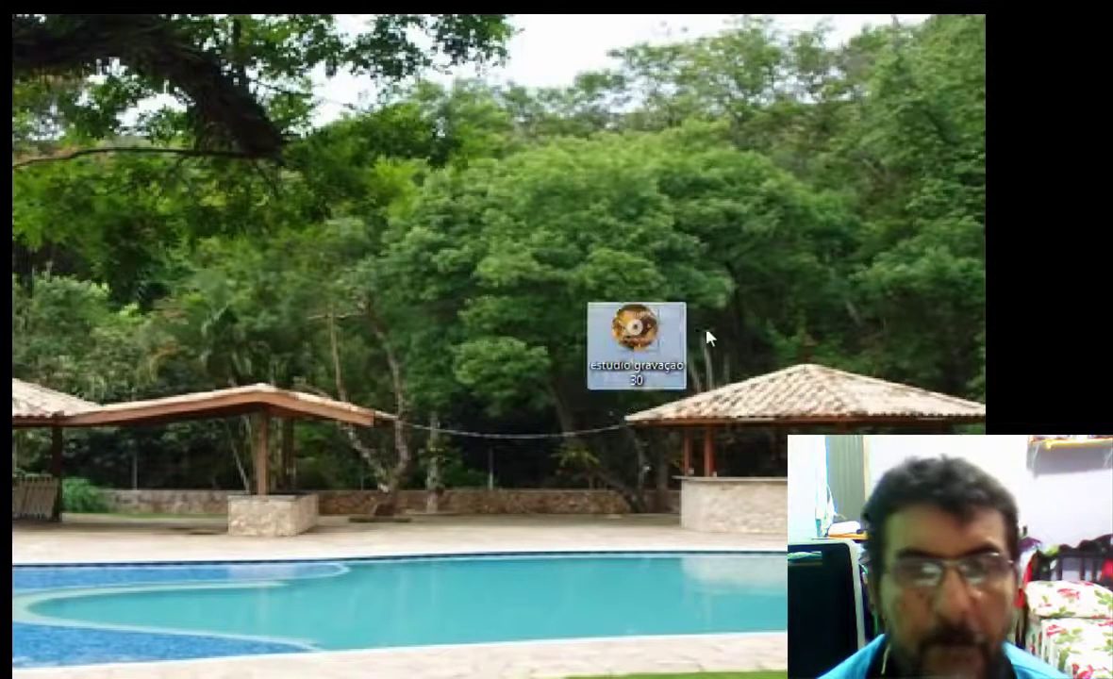
Step: Open the saved "estudio gravação 30" file from the desktop in the Windows photo viewer to check its transparent corners
right_click(645, 336)
left_click(703, 320)
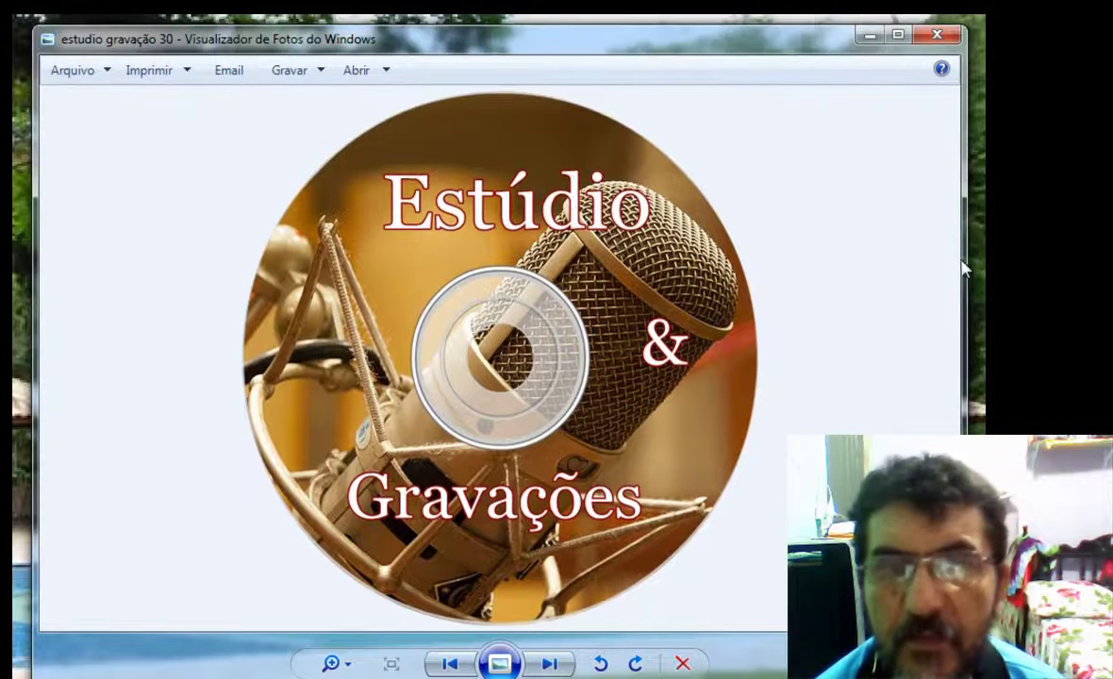
left_click_drag(964, 259, 971, 257)
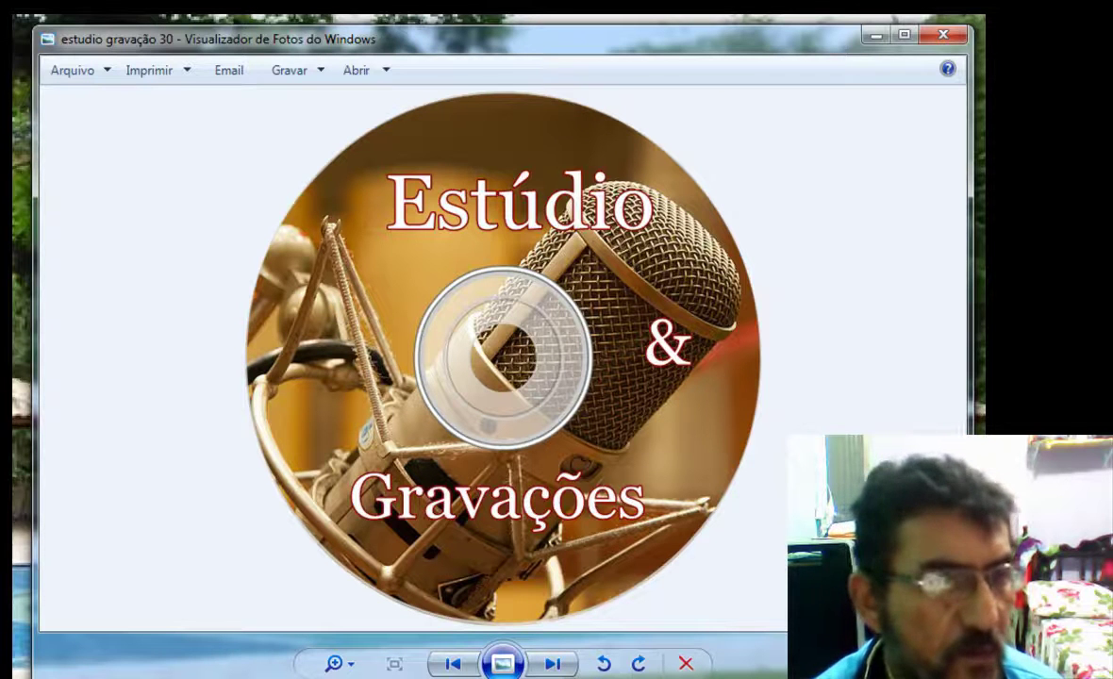
Step: Launch the portable Photoshop CS6 in Brazilian Portuguese (pt_BR) and close the Windows photo viewer
key("super")
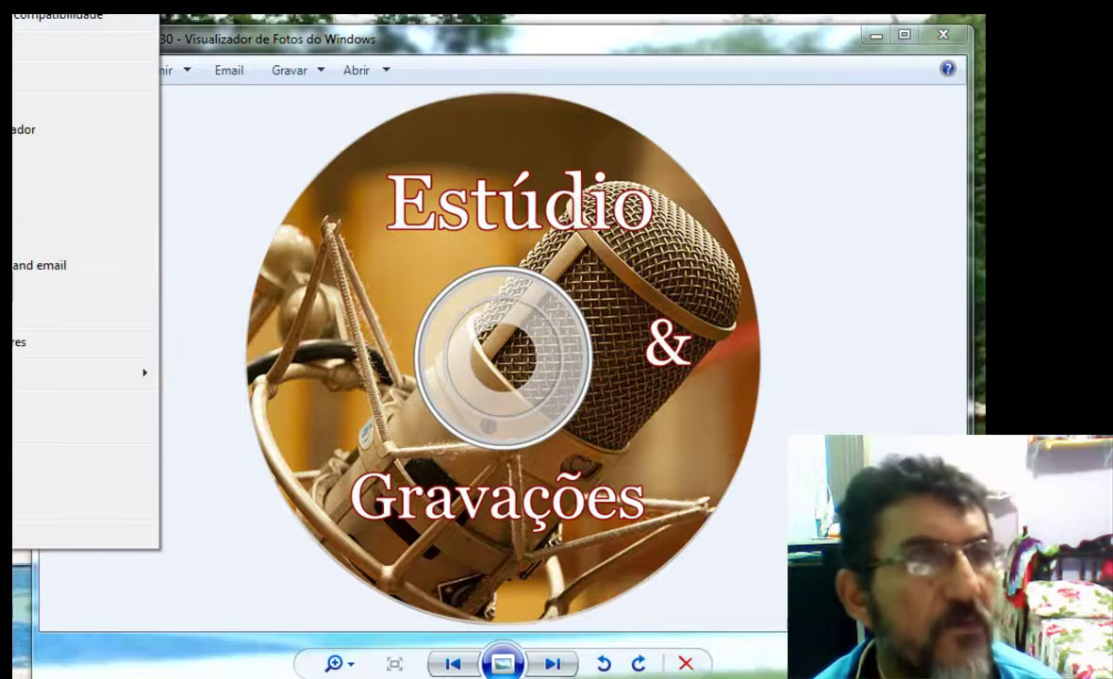
key("Return")
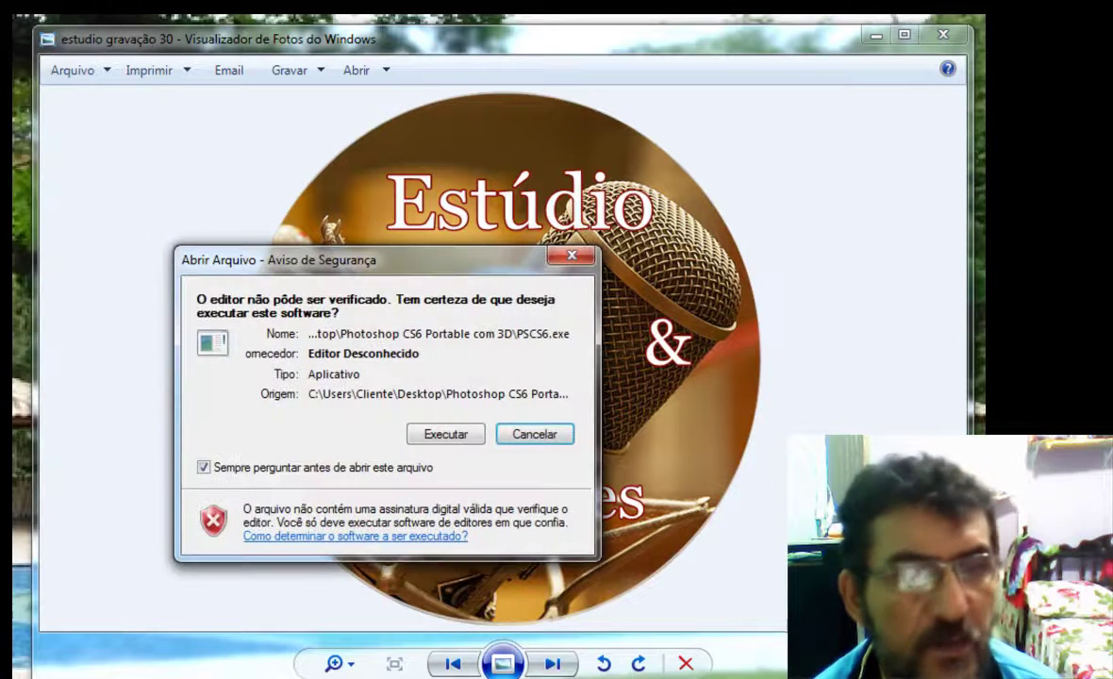
left_click(447, 436)
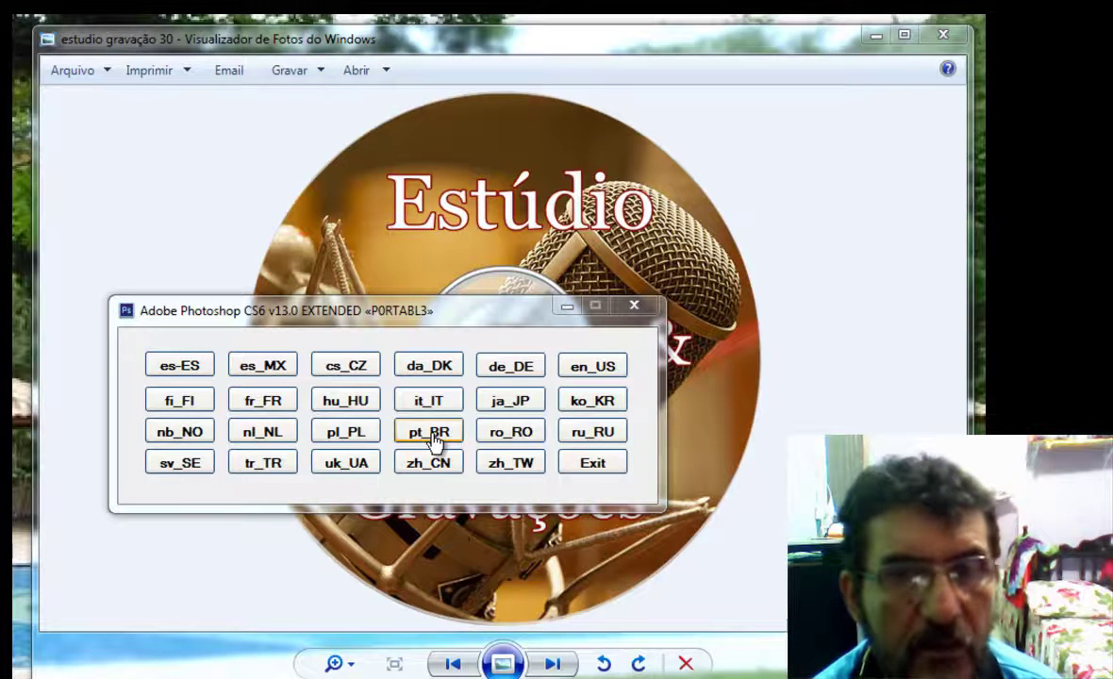
left_click(435, 440)
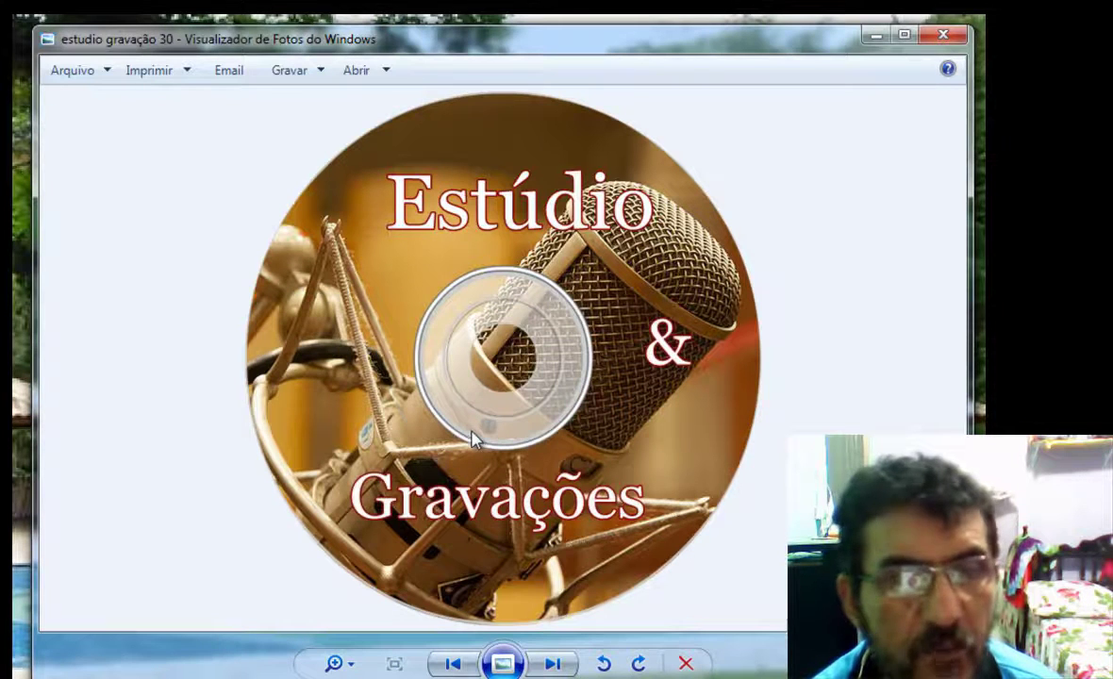
left_click(940, 36)
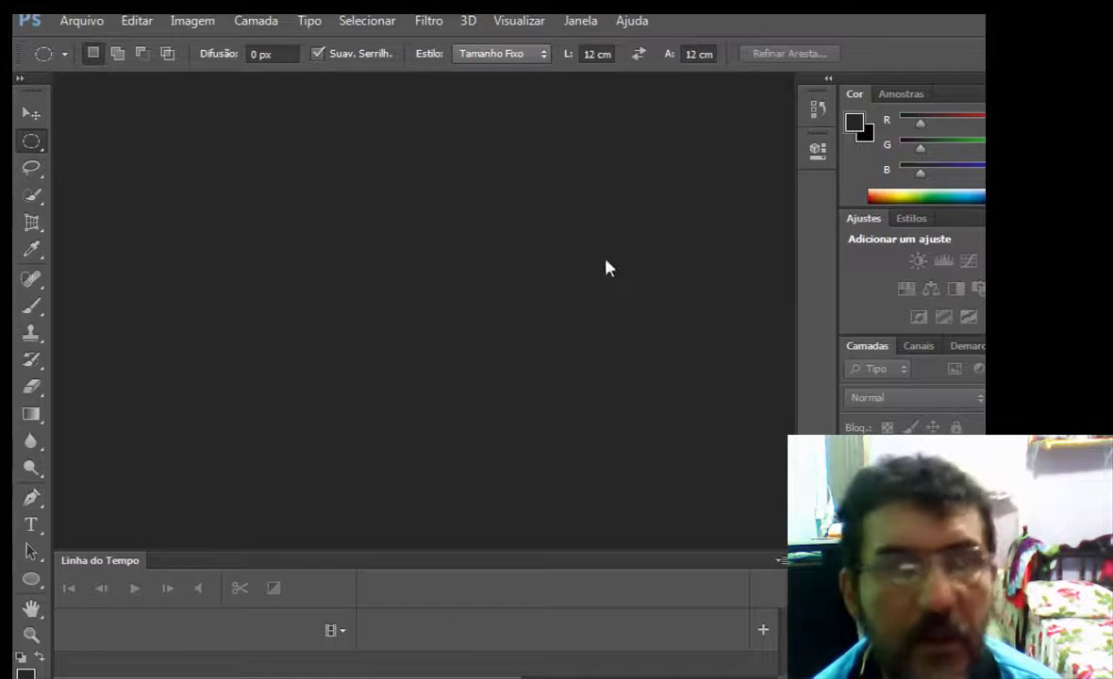
Step: Open the PNG image "estudio gravação 30" from the desktop in Photoshop
left_click(87, 26)
left_click(91, 64)
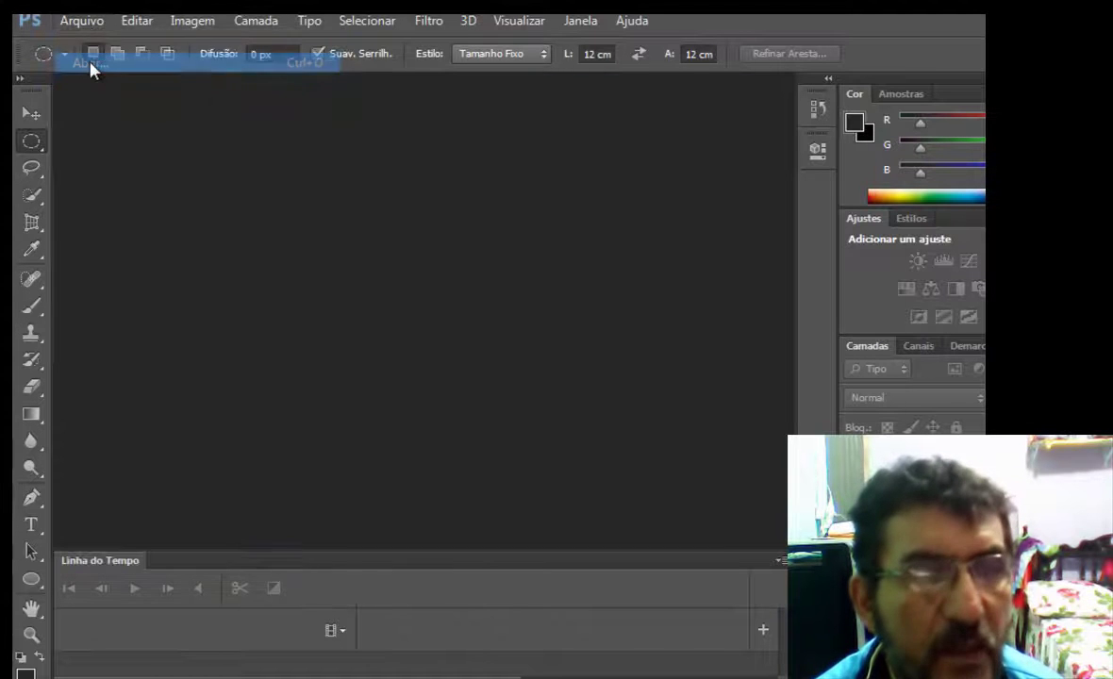
left_click_drag(877, 200, 877, 292)
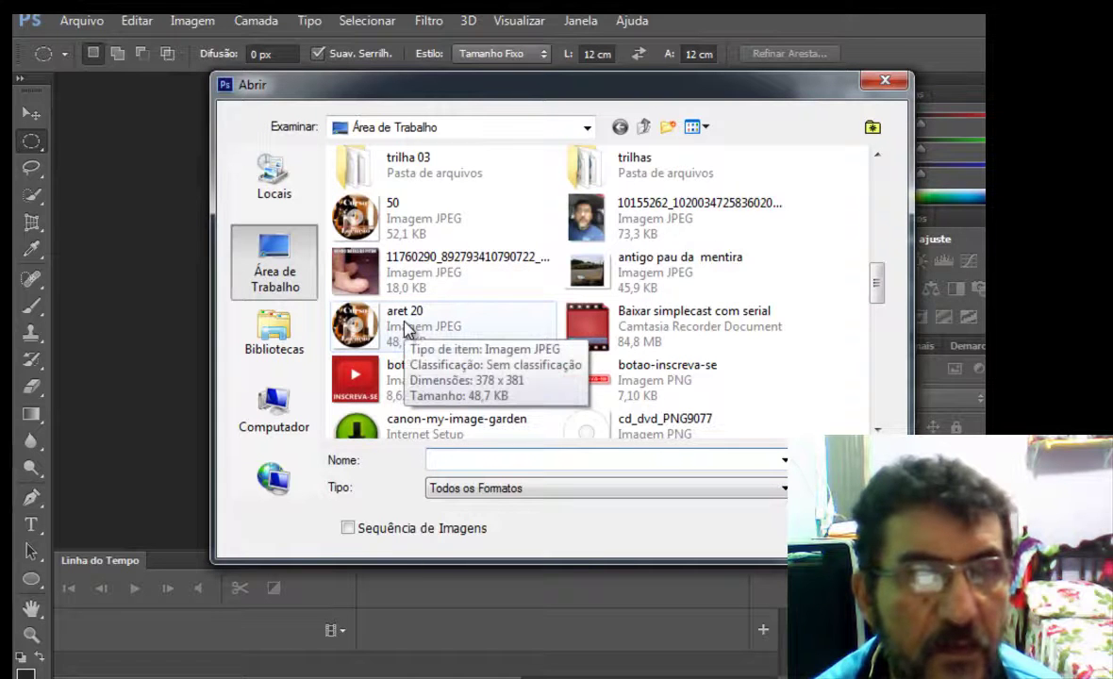
left_click_drag(874, 287, 876, 325)
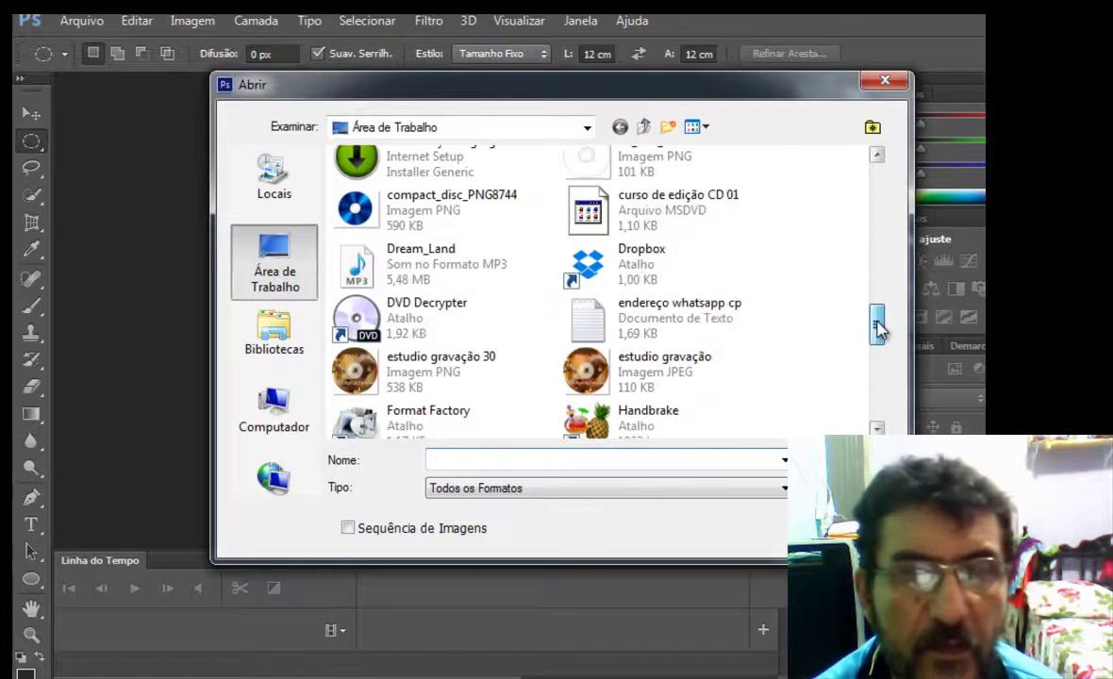
left_click(416, 371)
key("Return")
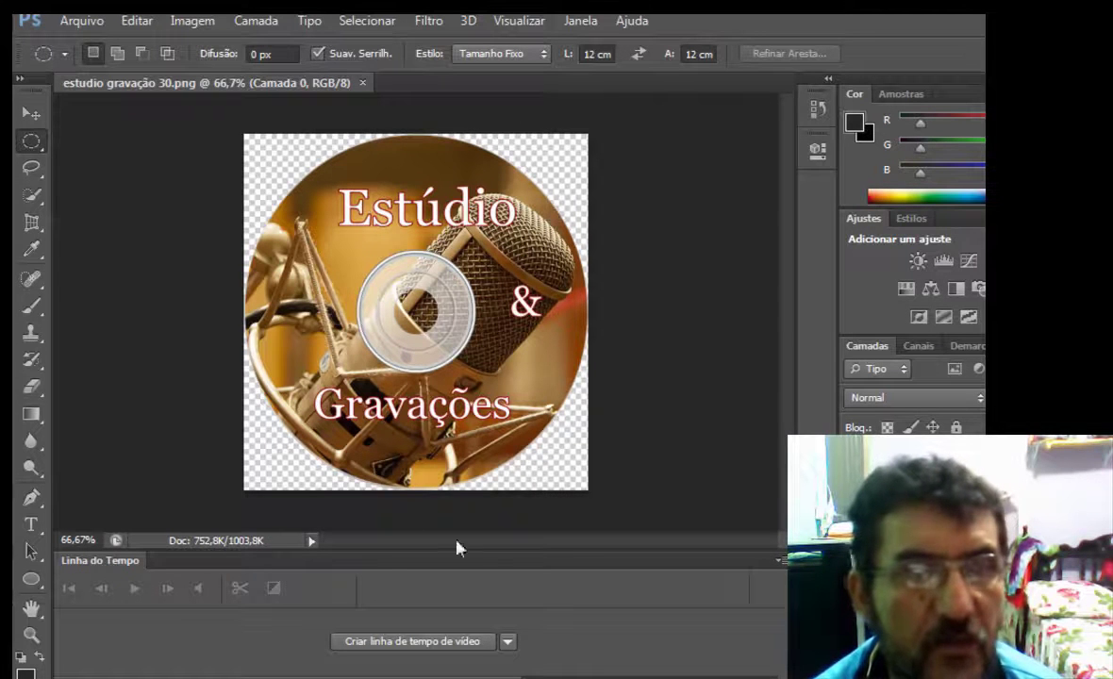
Step: Bring up the print settings for the disc image and display its position and size options
left_click(85, 23)
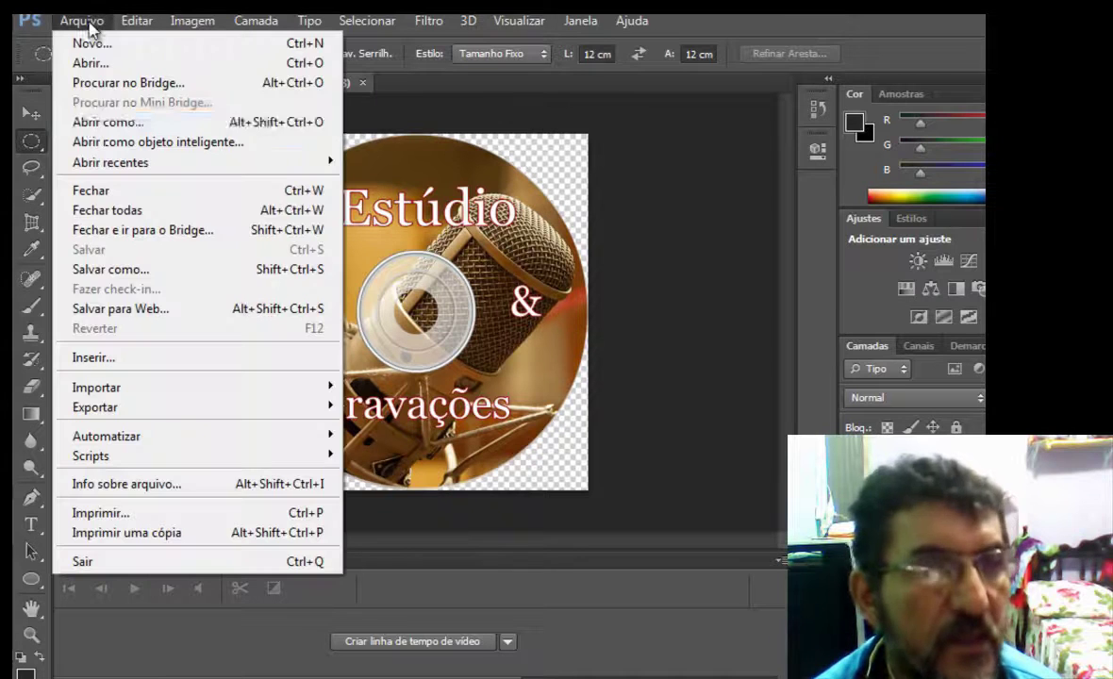
left_click(101, 514)
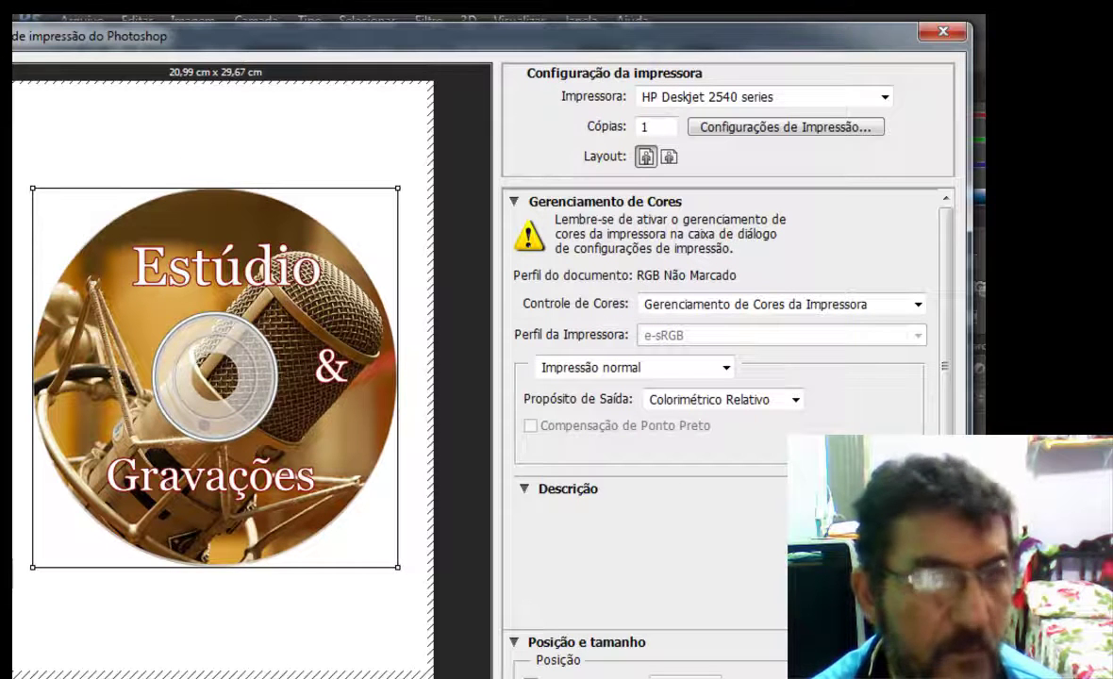
left_click_drag(202, 40, 241, 35)
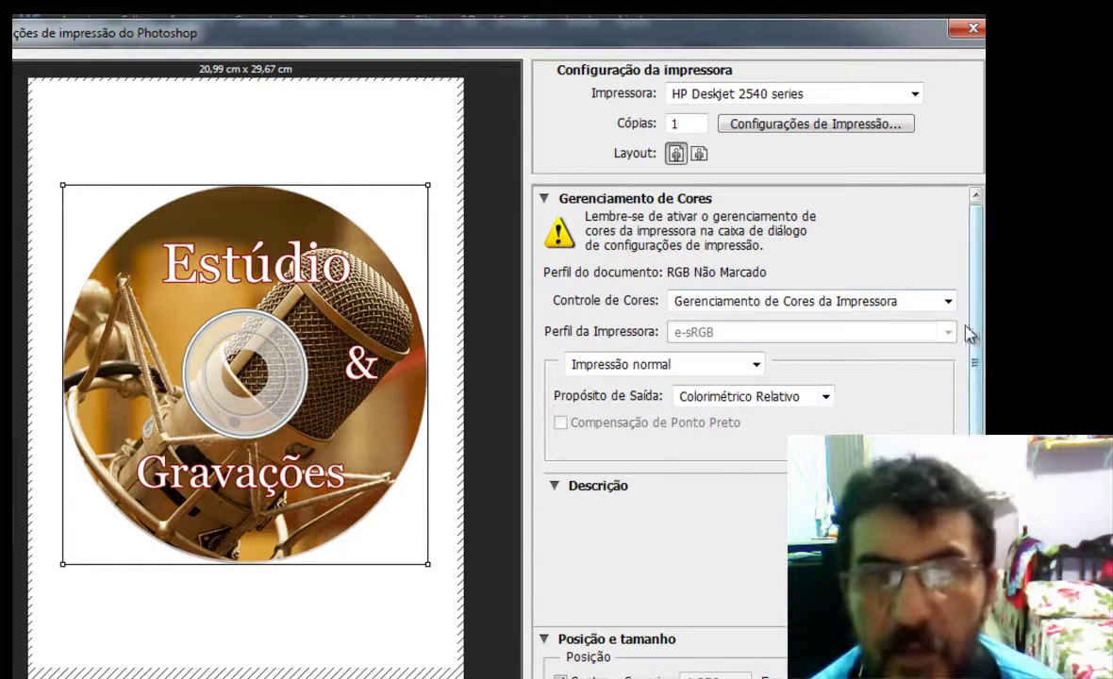
scroll(969, 332, "down", 4)
scroll(745, 406, "down", 2)
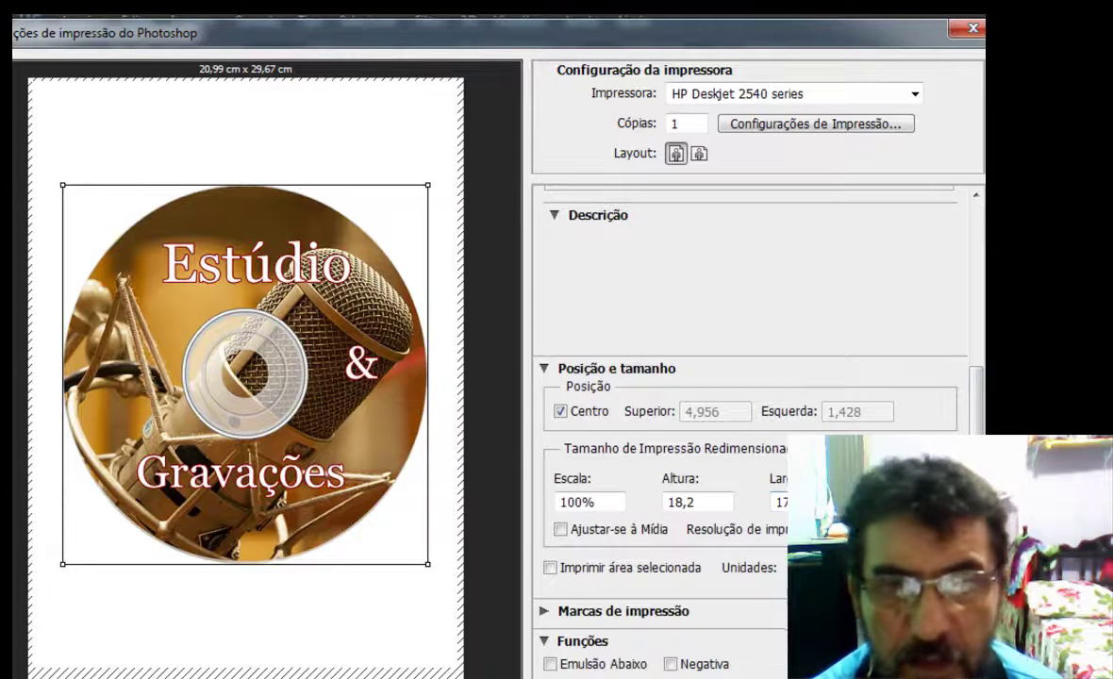
Step: Resize the disc's printed image, trying a 12 cm width and finally setting the height to 12 cm
left_click_drag(427, 564, 257, 387)
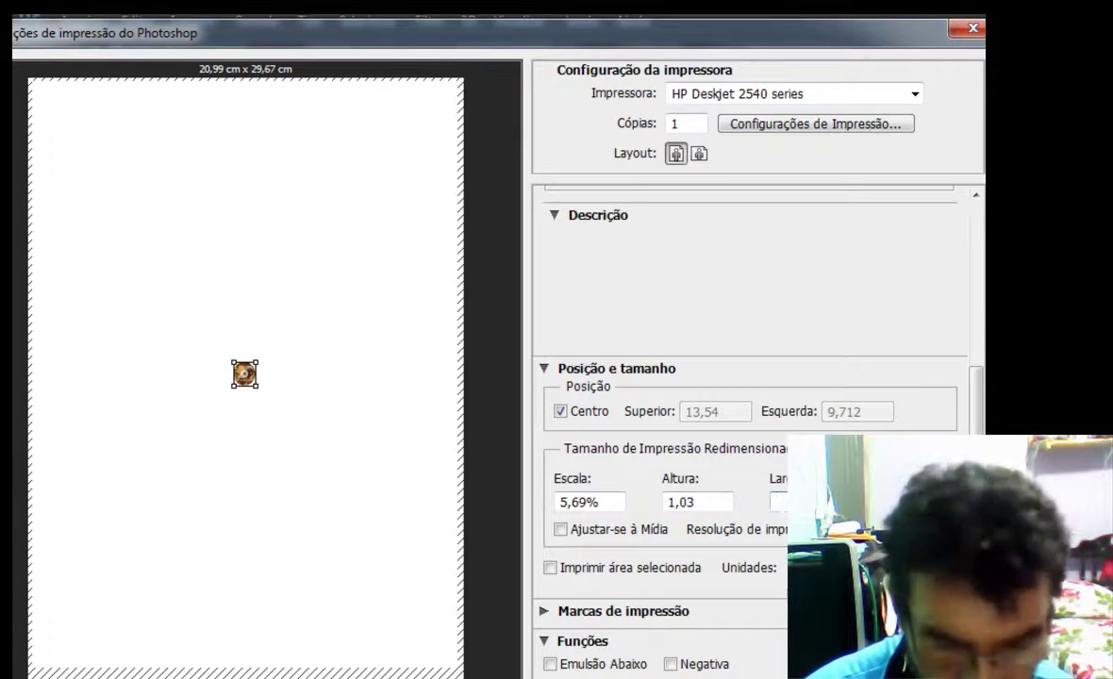
double_click(811, 502)
type("12")
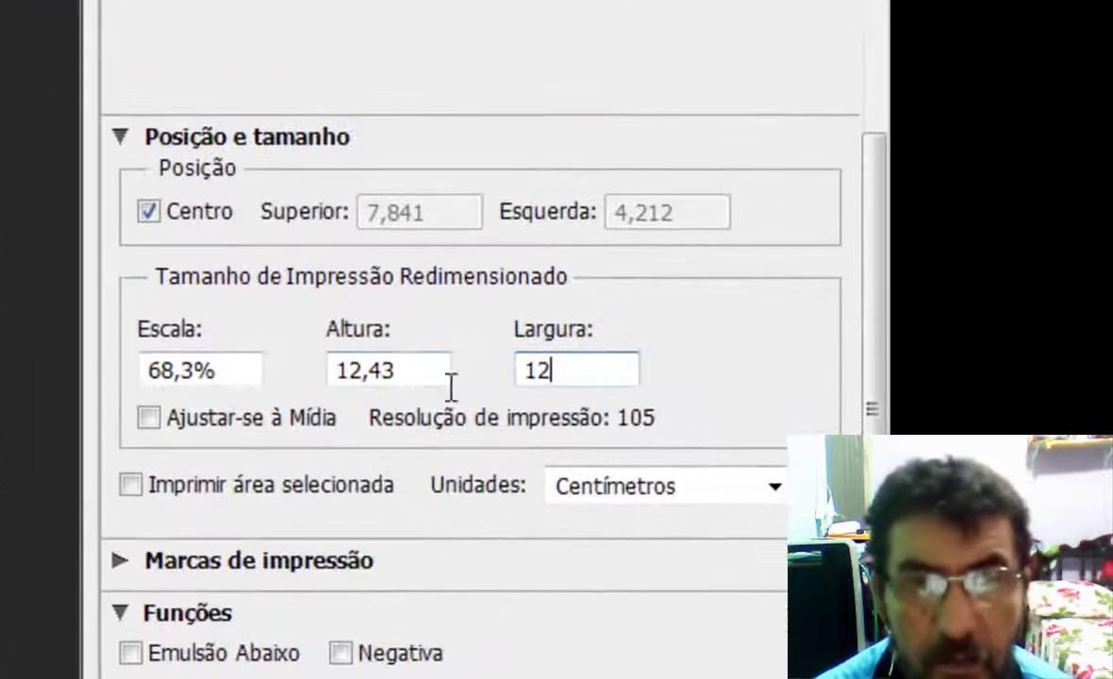
left_click(407, 371)
key("BackSpace")
key("BackSpace")
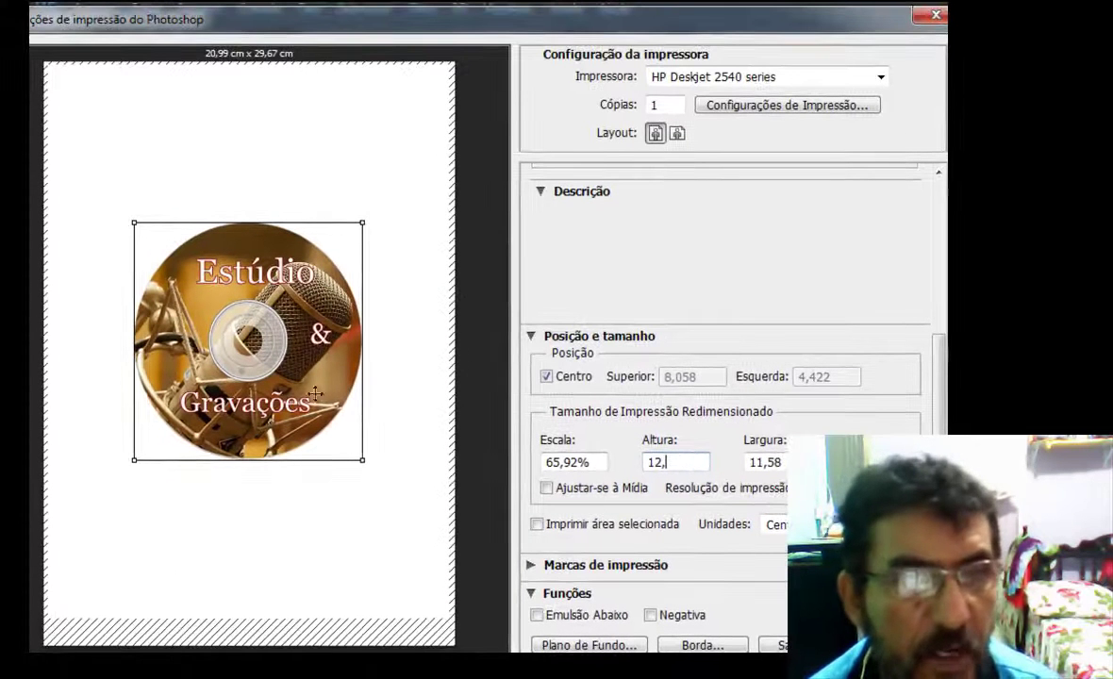
Step: Move the disc image to the lower-right area of the page, about 15.17 cm from the top and 7.51 cm from the left
left_click_drag(250, 337, 220, 351)
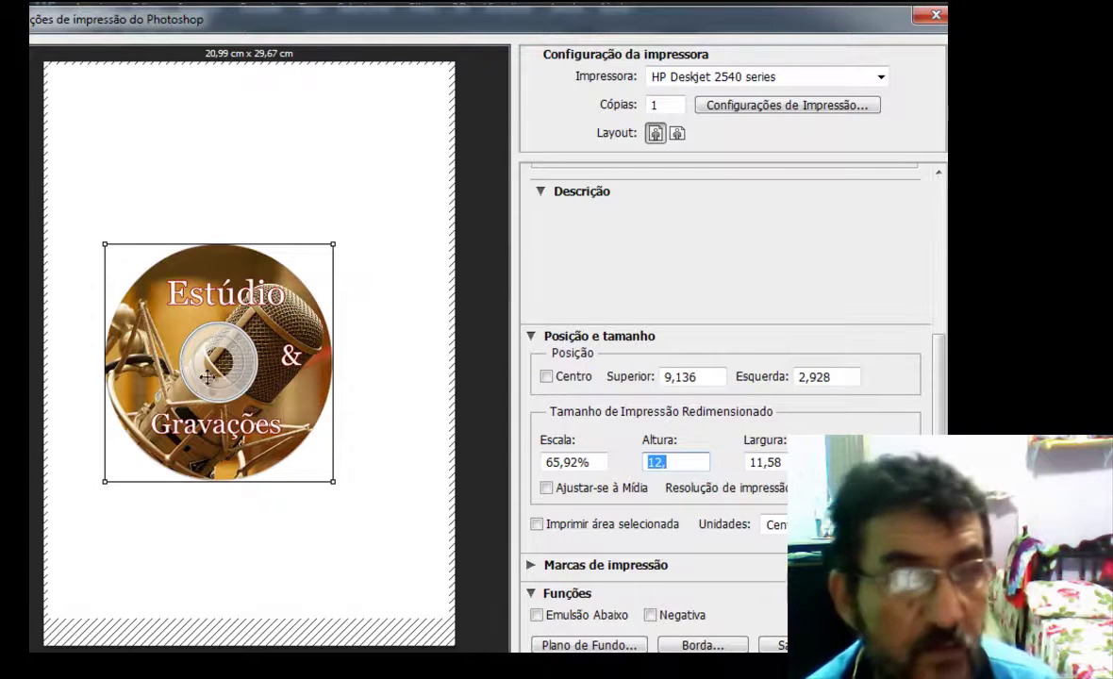
left_click_drag(220, 366, 314, 479)
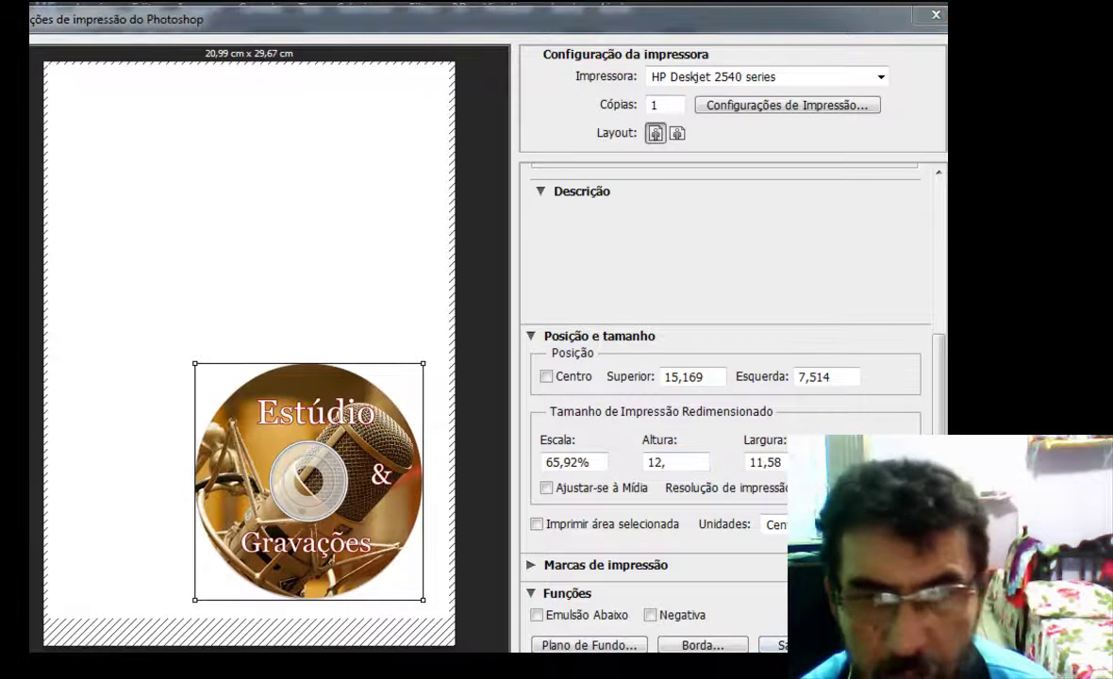
left_click(613, 12)
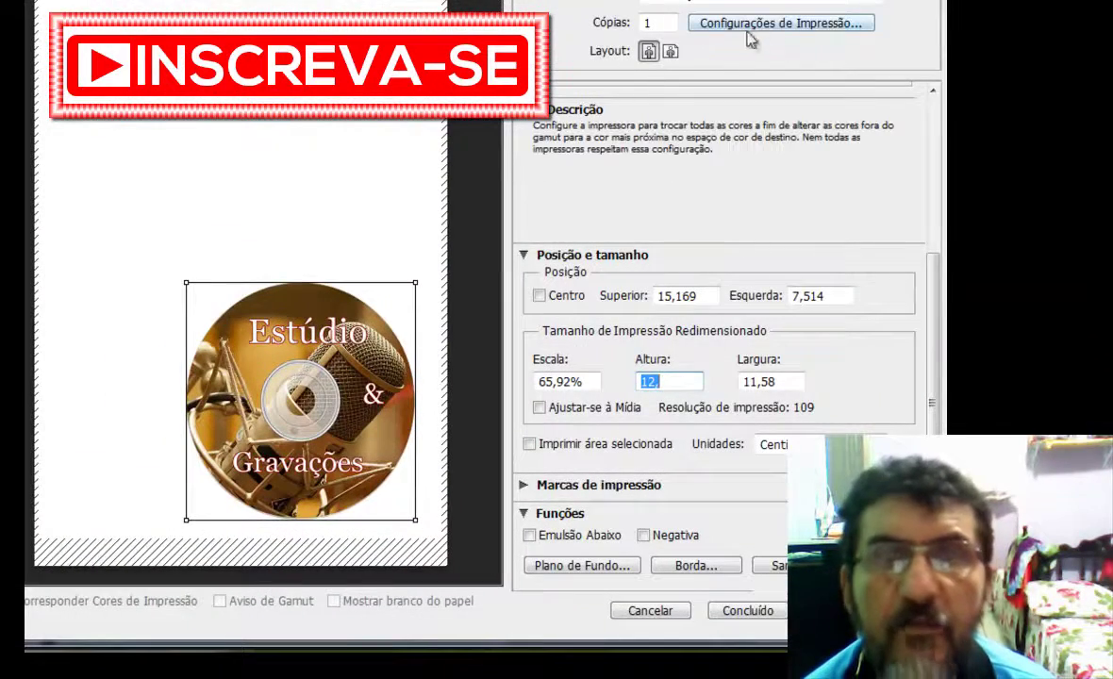
Step: Set the printer to 1 page per sheet and print the disc label
left_click(797, 33)
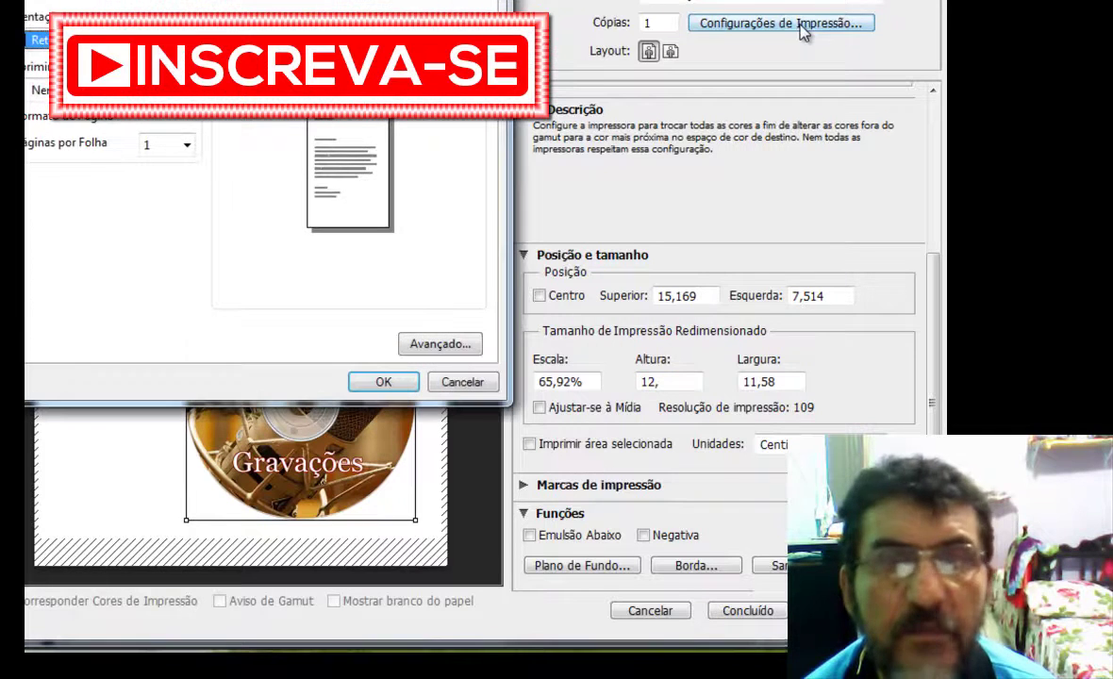
left_click(187, 145)
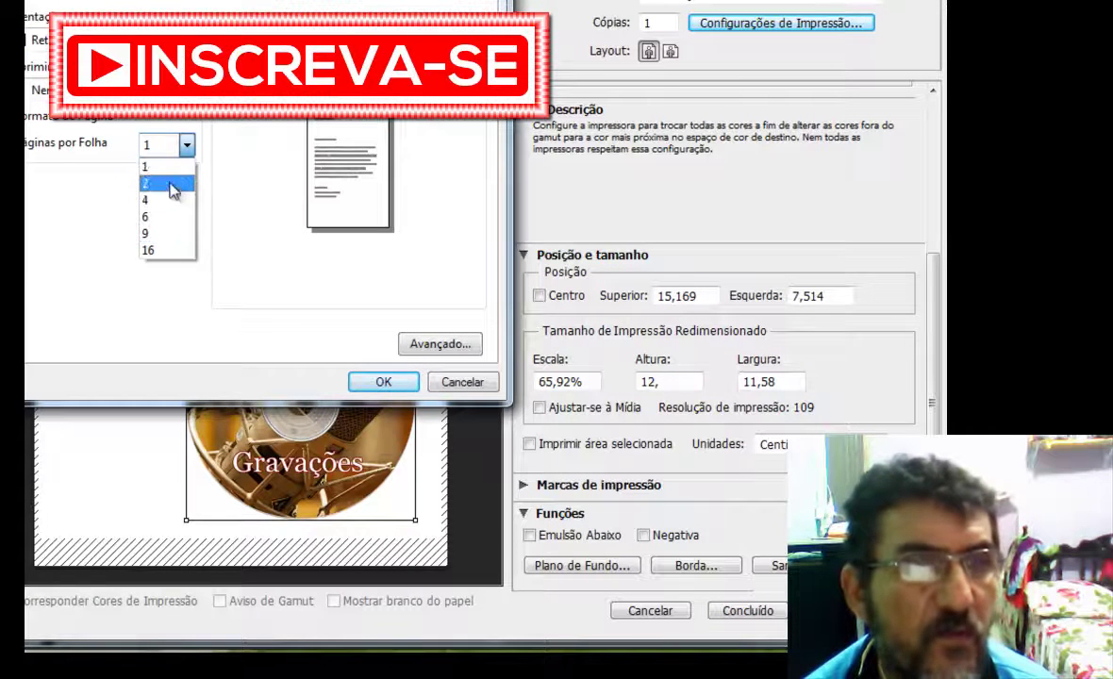
left_click(166, 169)
left_click(383, 381)
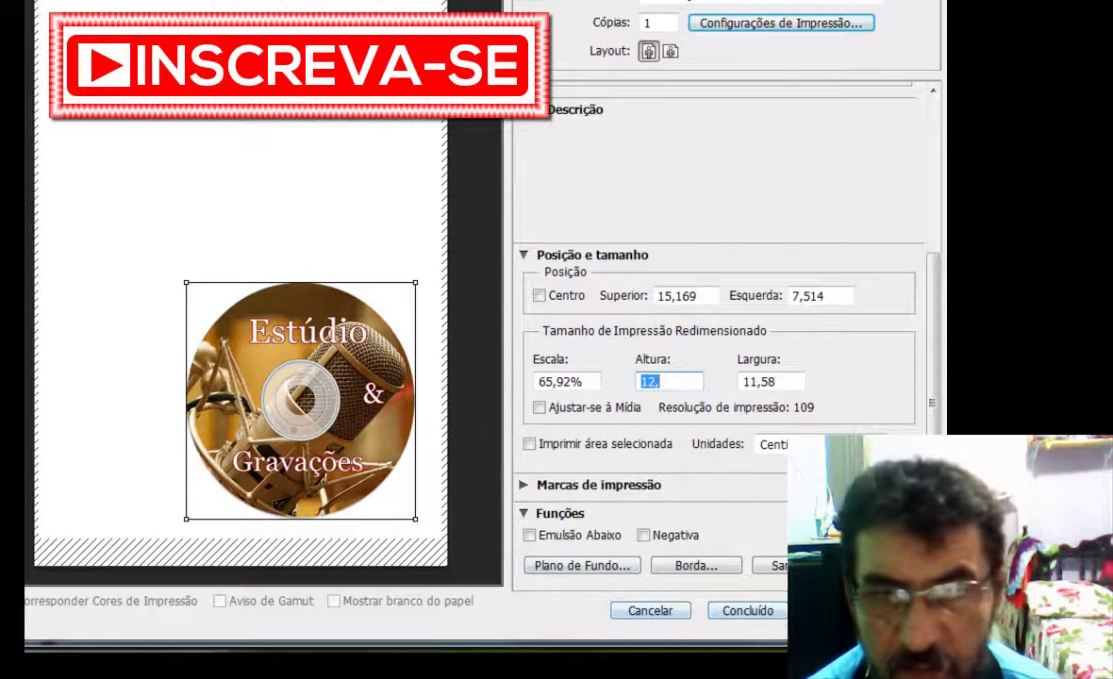
key("Return")
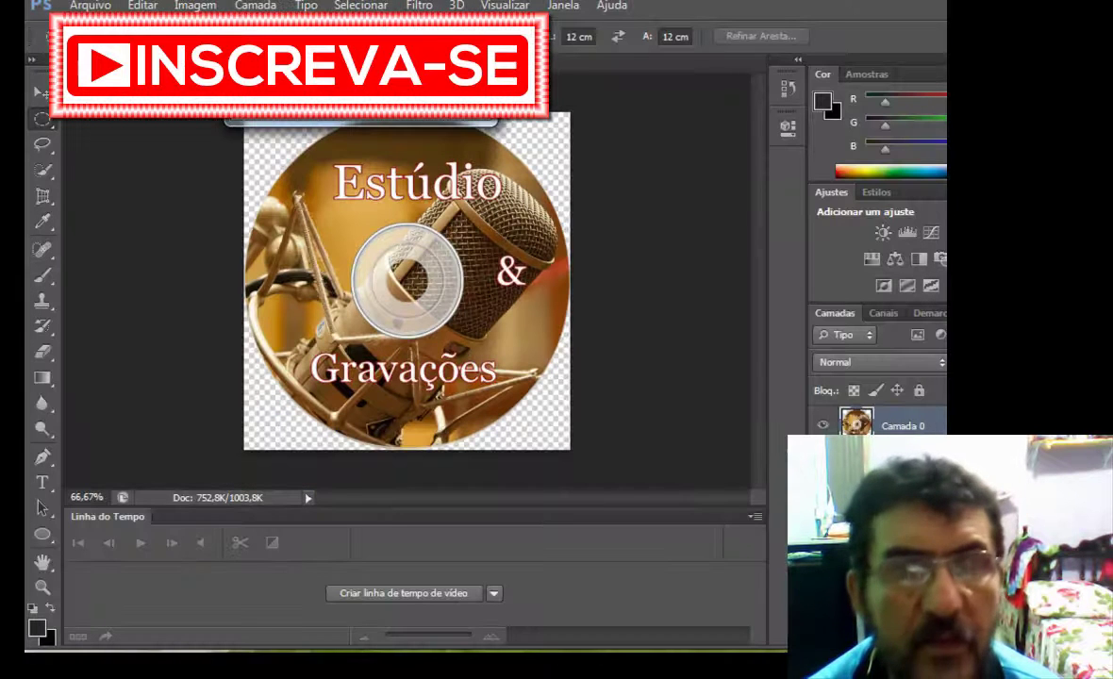